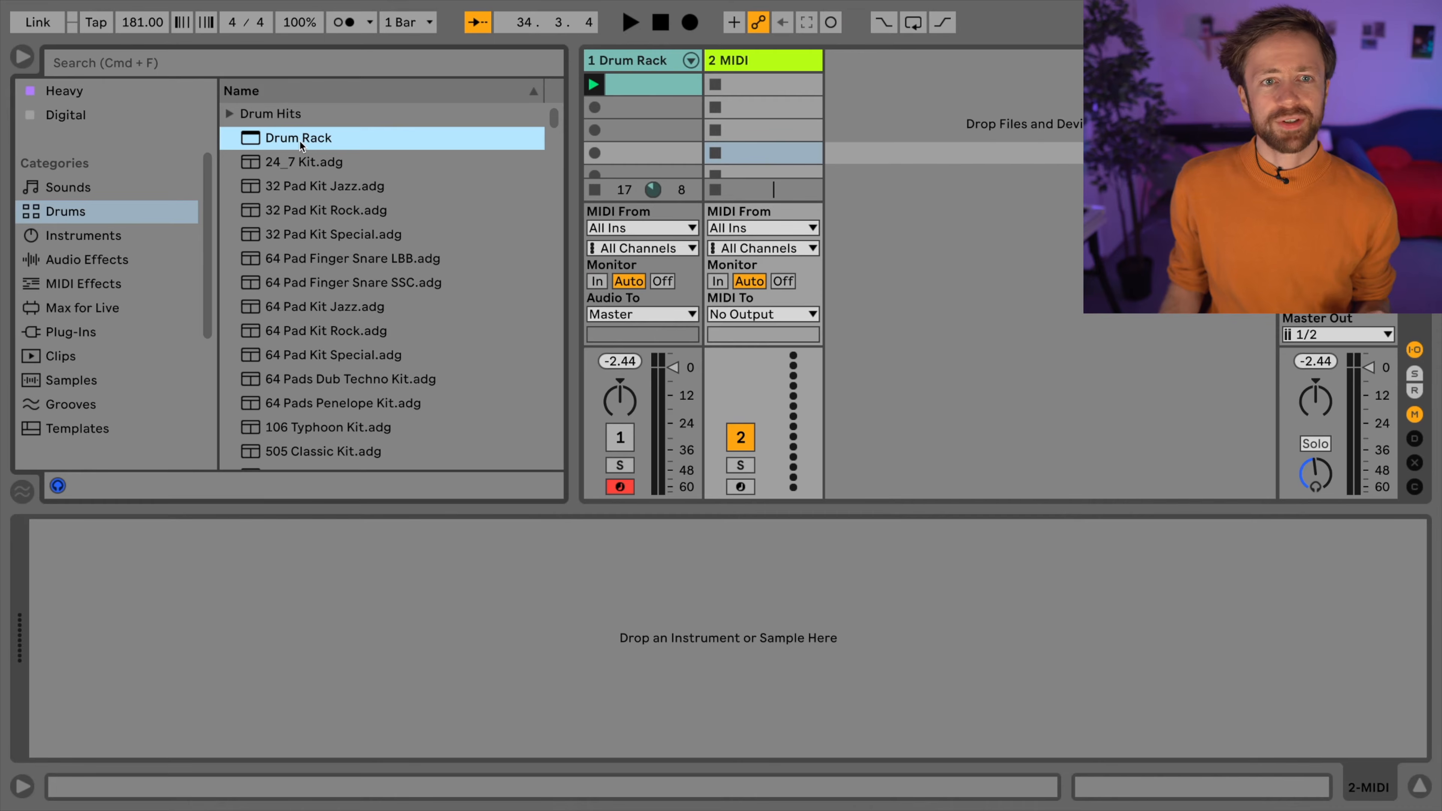
Build a Drum Rack on the second MIDI track with Kick Ironman on pads C1 and E1 and Snare Ironman on D1 and F#1.
double_click(300, 140)
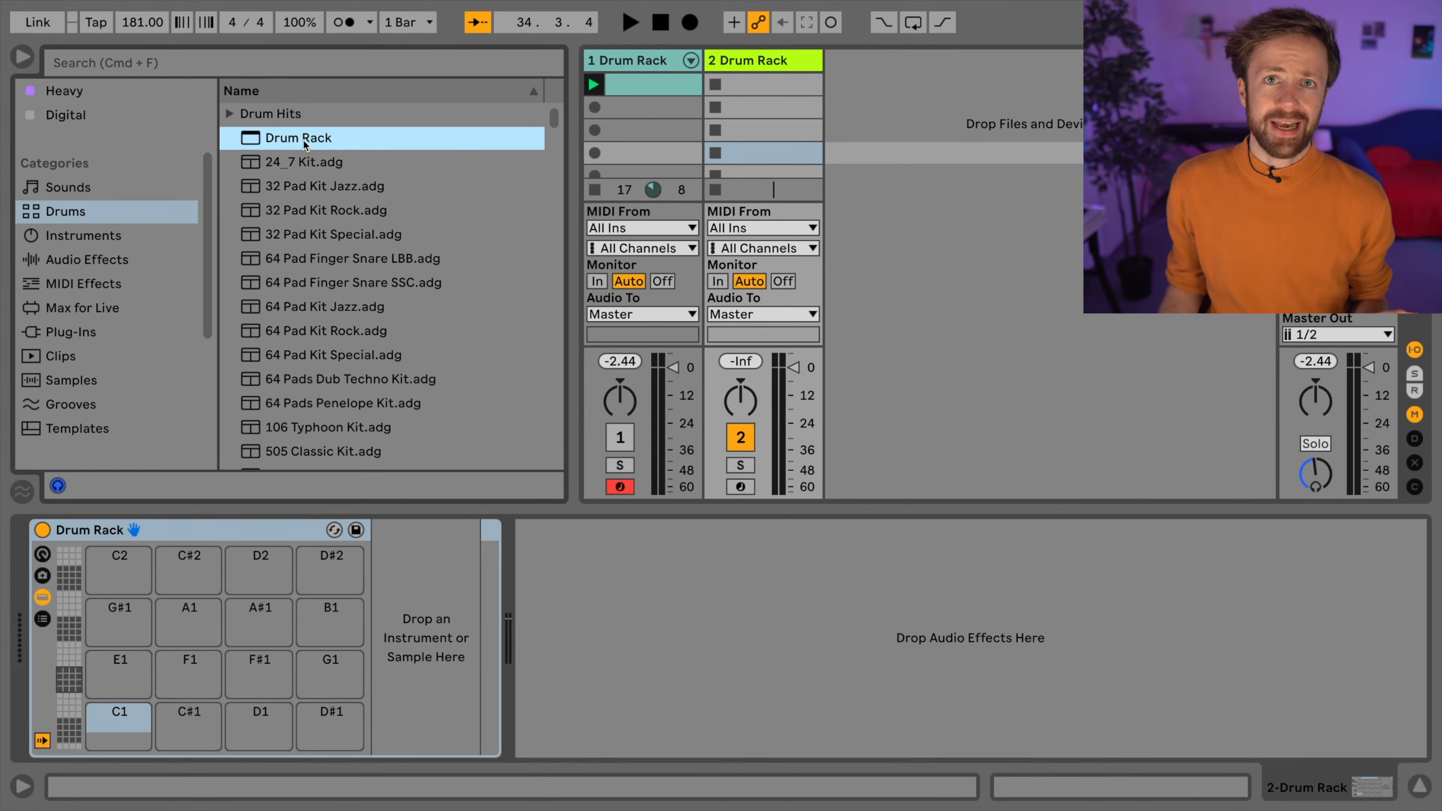
left_click(345, 283)
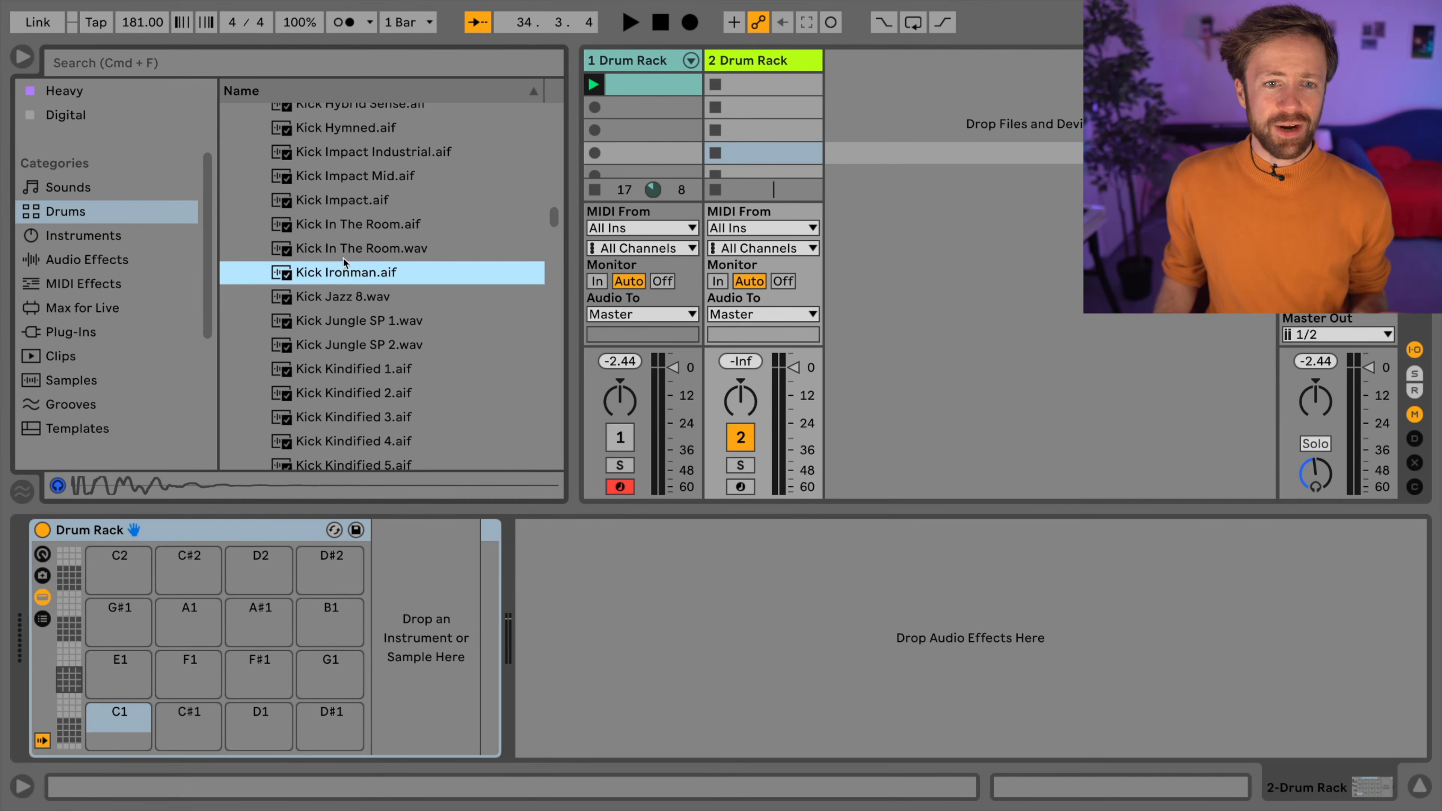
left_click_drag(326, 295, 119, 721)
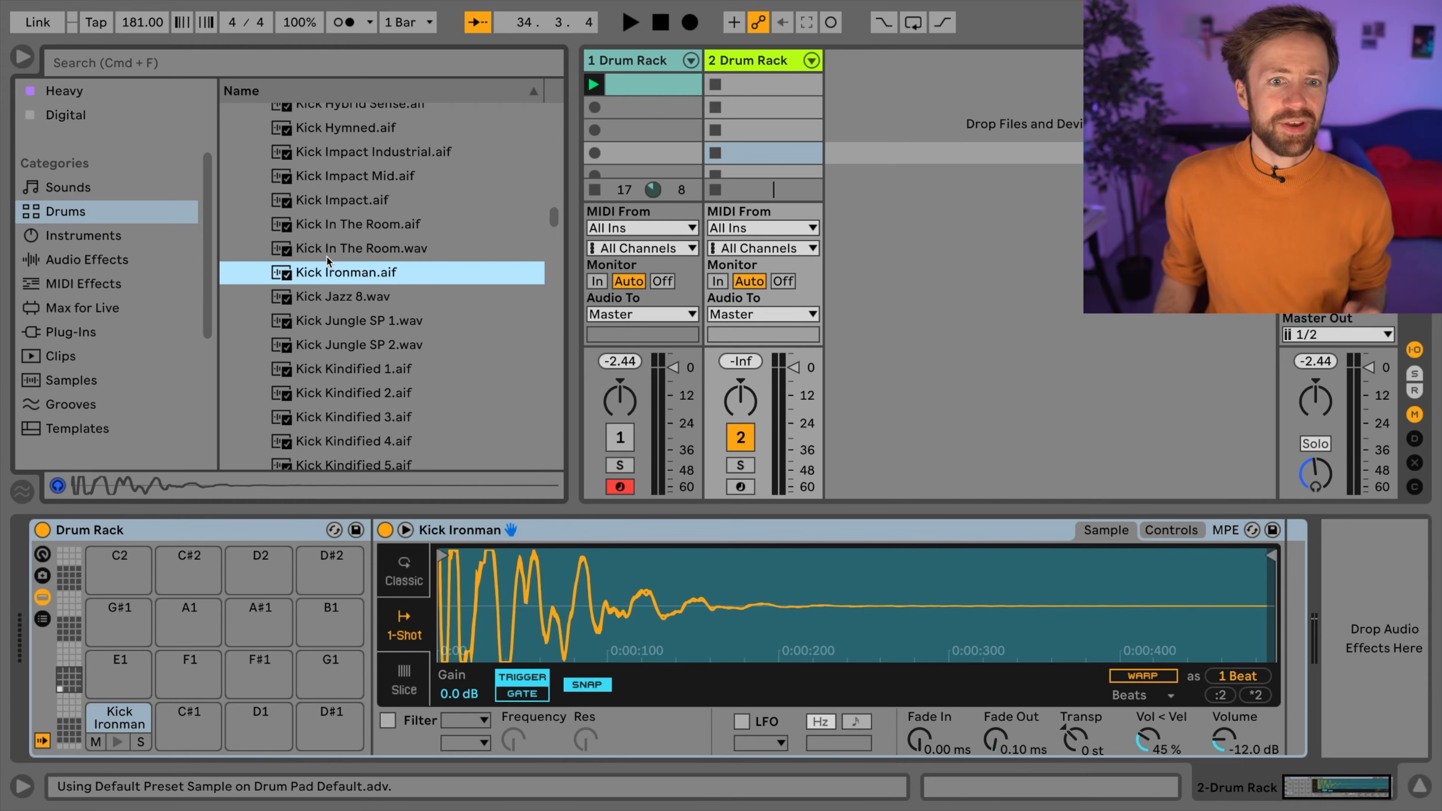
left_click_drag(171, 496, 121, 668)
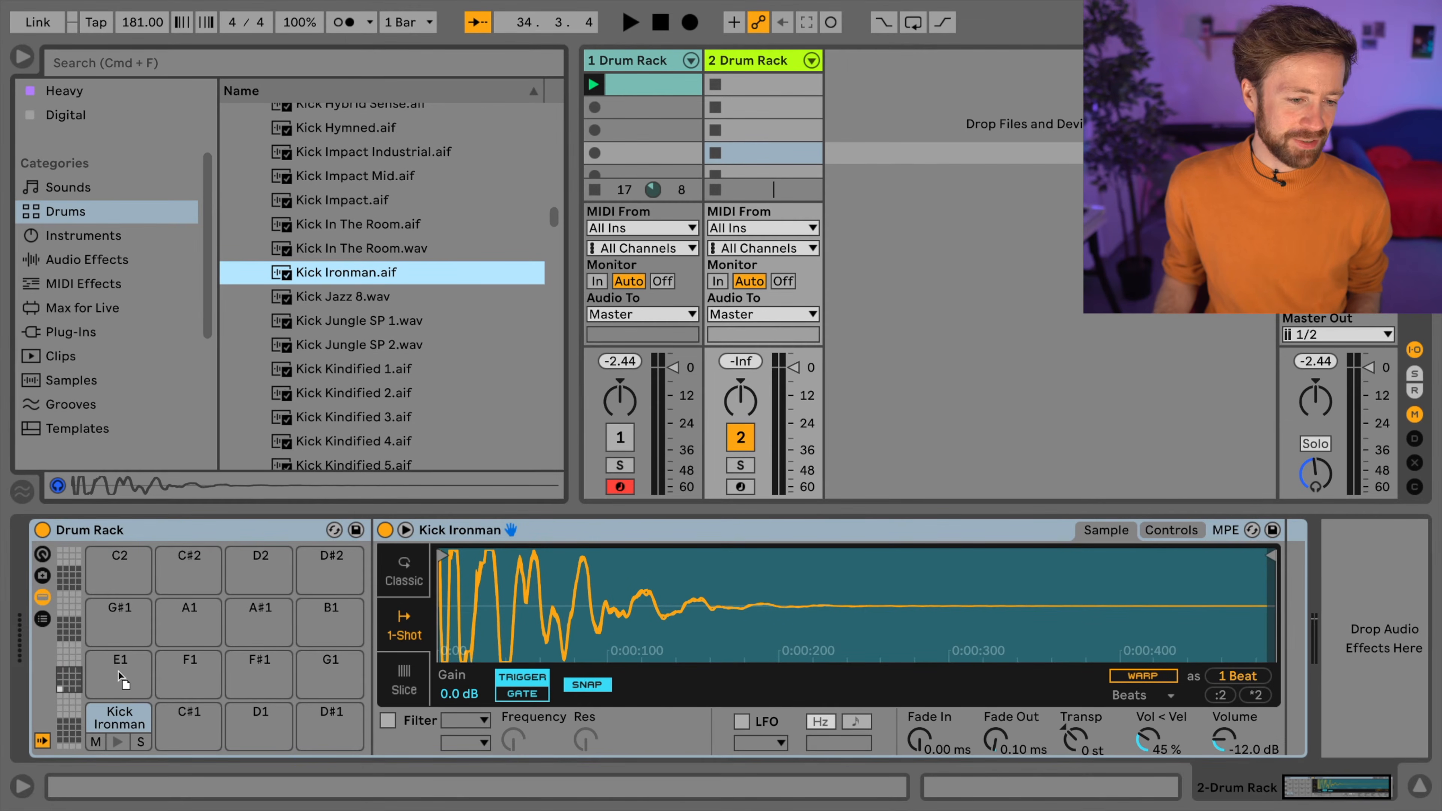
left_click_drag(118, 672, 120, 675)
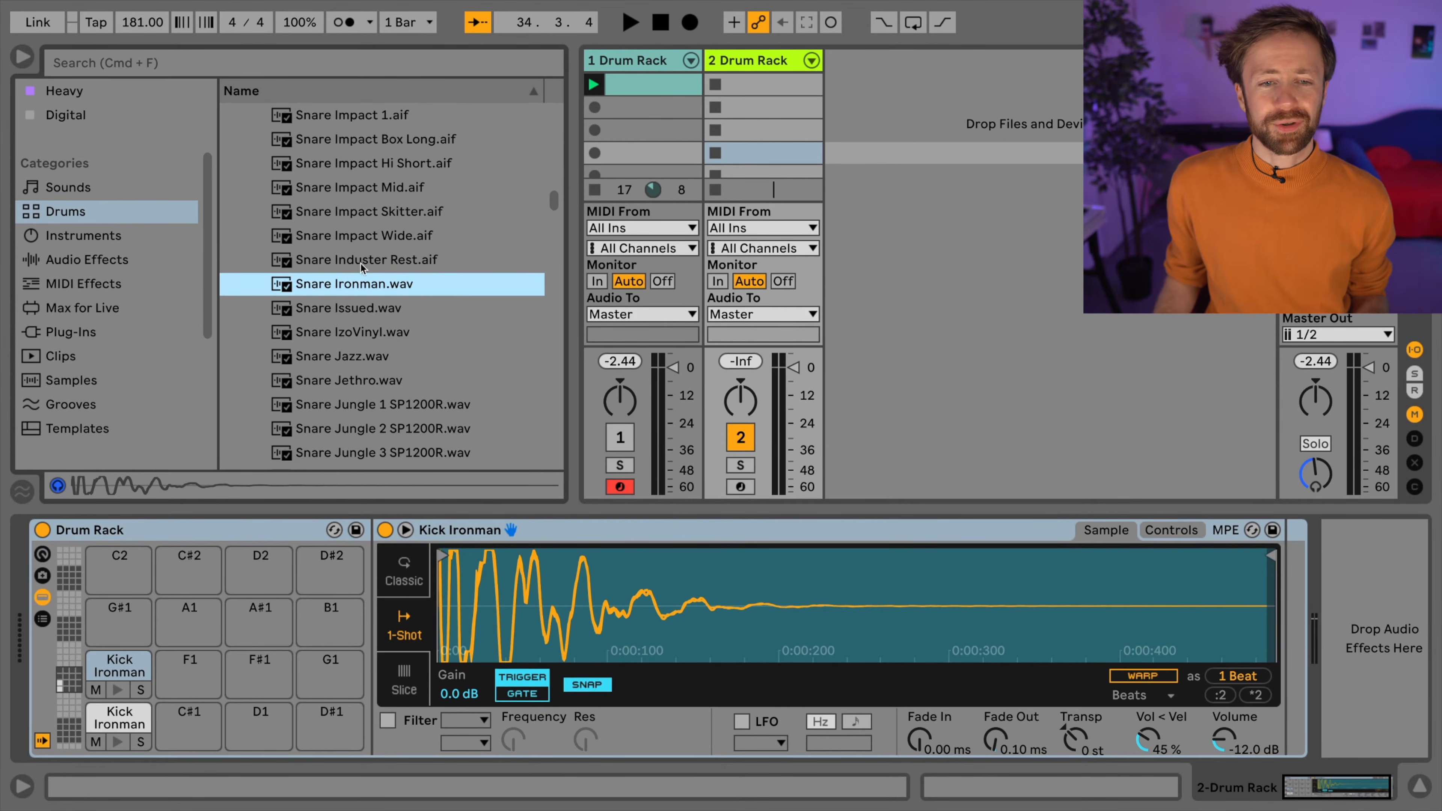
left_click_drag(352, 287, 260, 721)
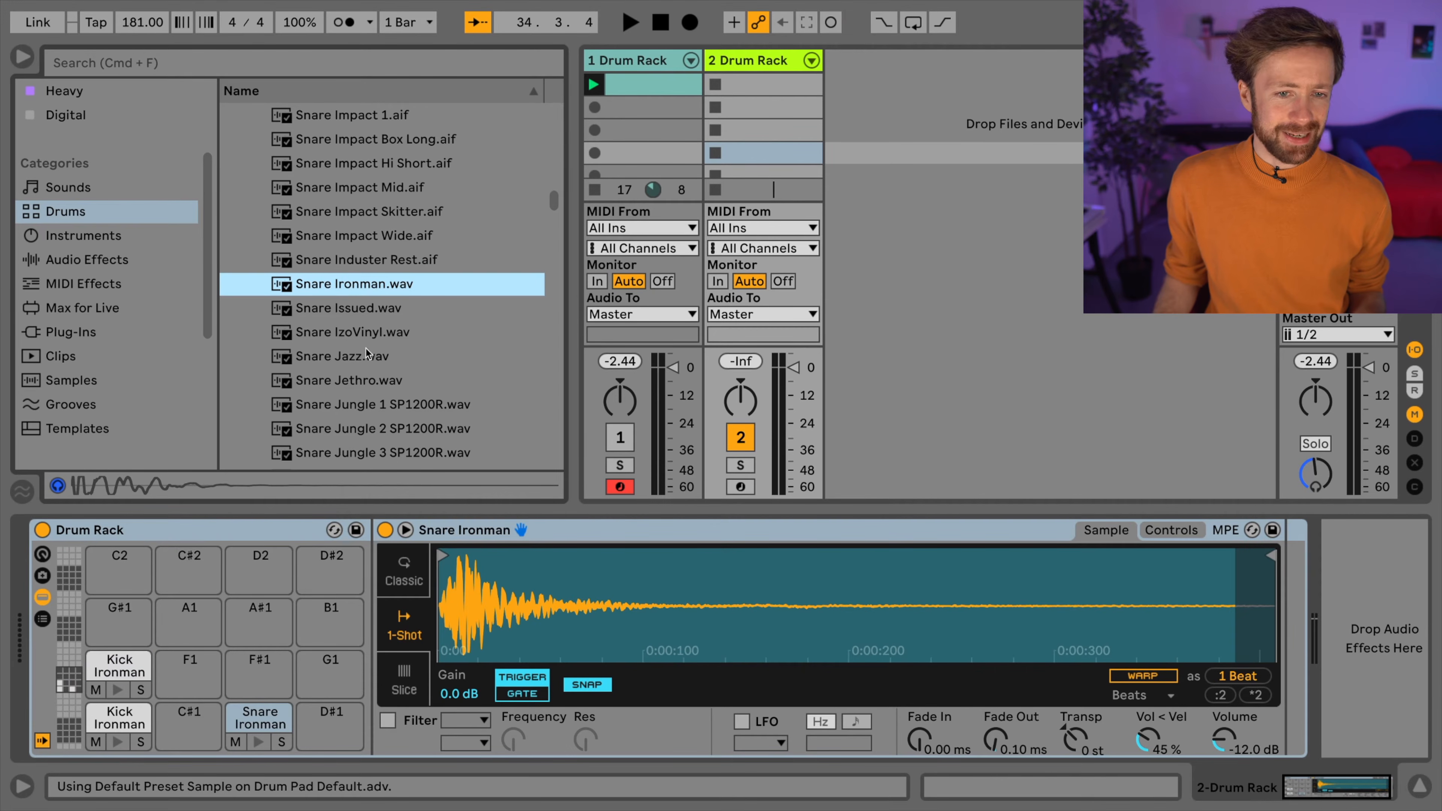
left_click_drag(330, 423, 260, 673)
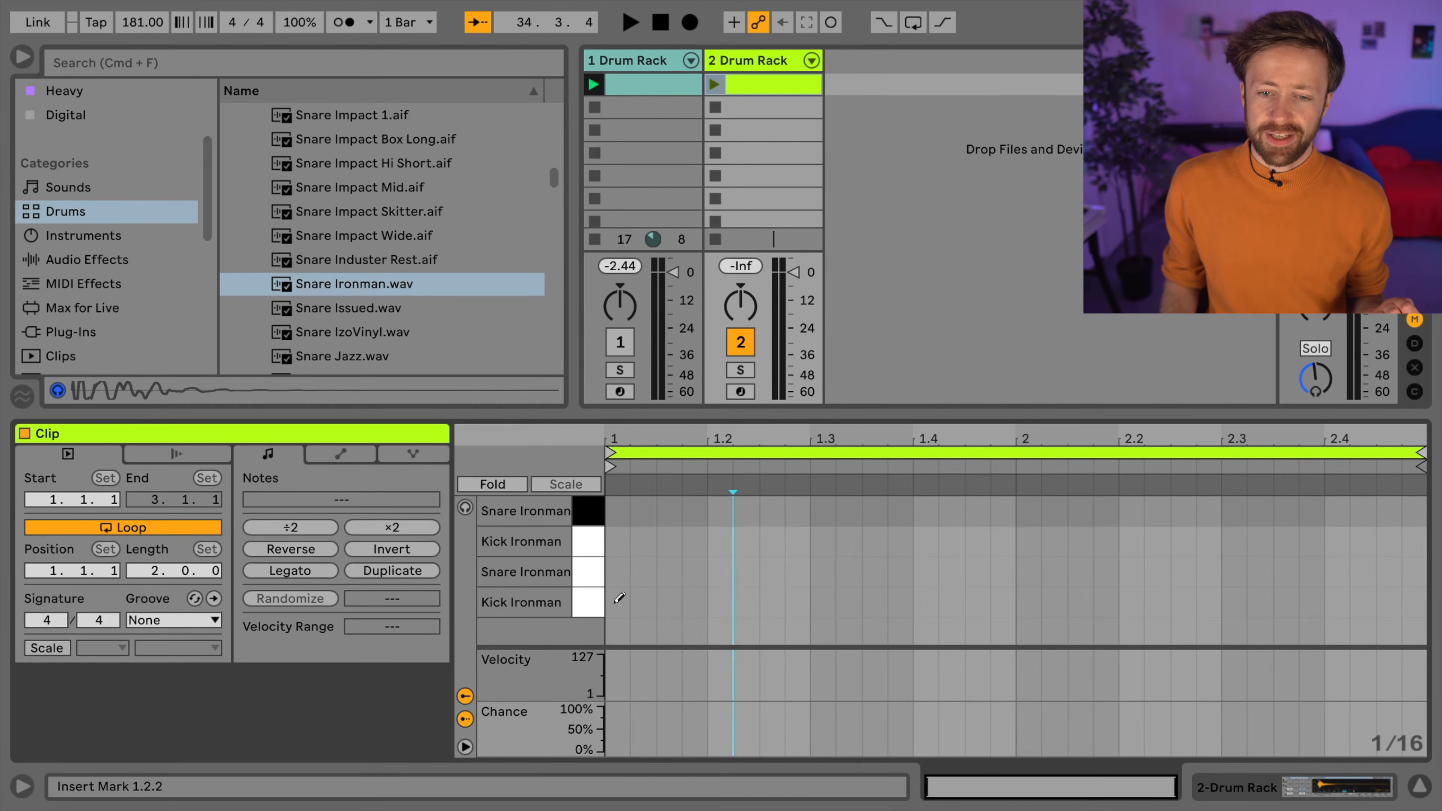
Draw a C1 kick on 1, D1 snares on 1.2 and 2.2, and sixteenth notes in the E1 and F#1 rows on all other steps.
left_click(618, 601)
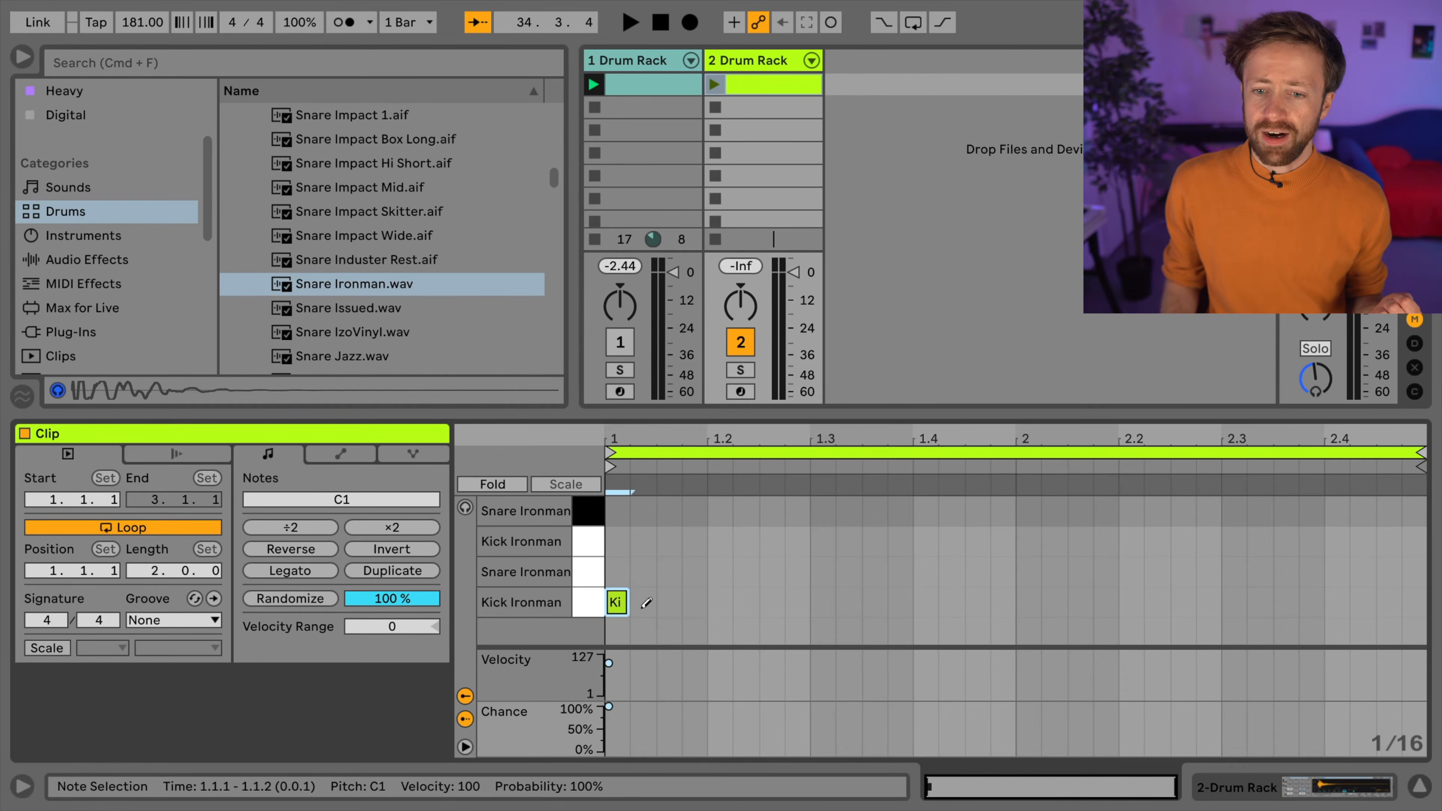
left_click(721, 572)
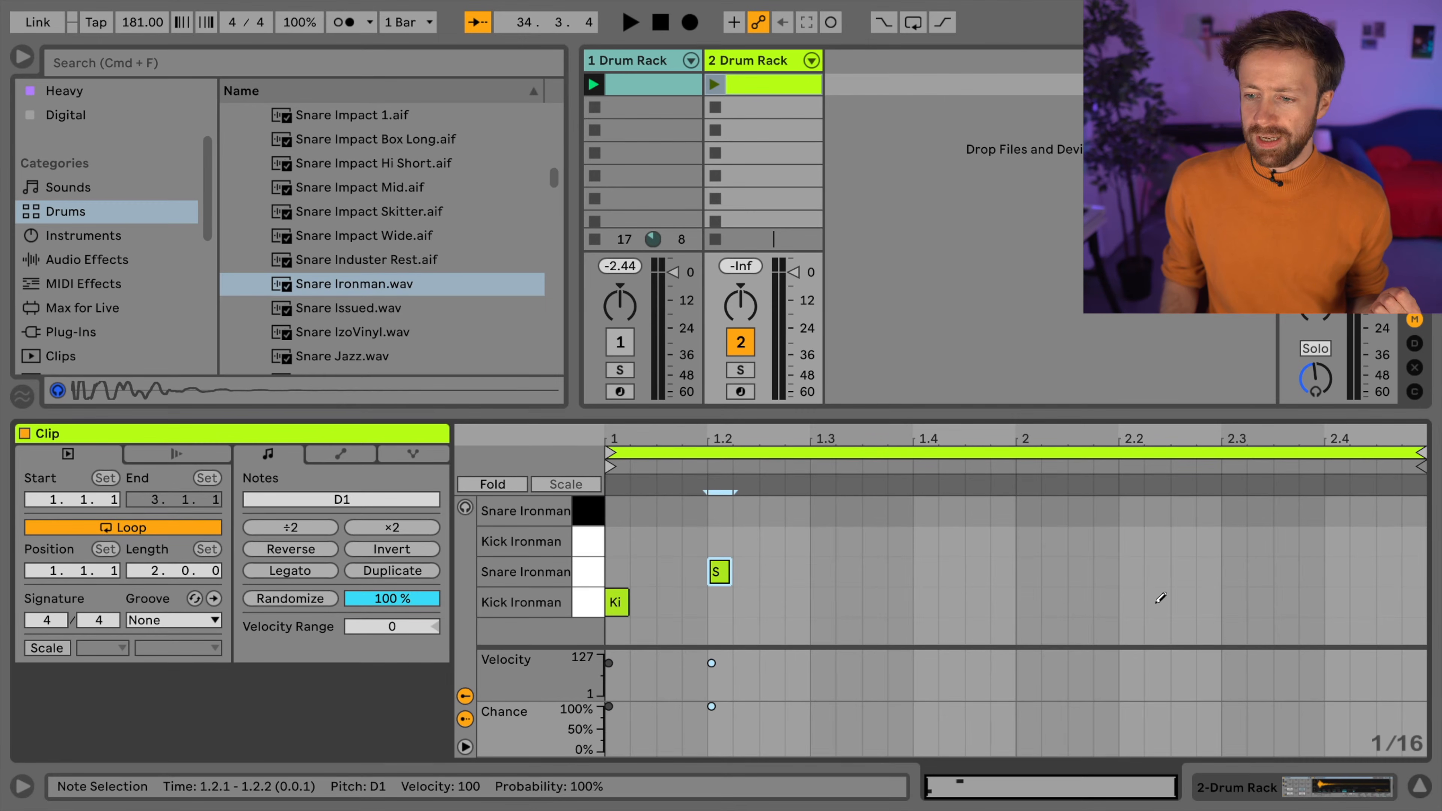
left_click(1130, 572)
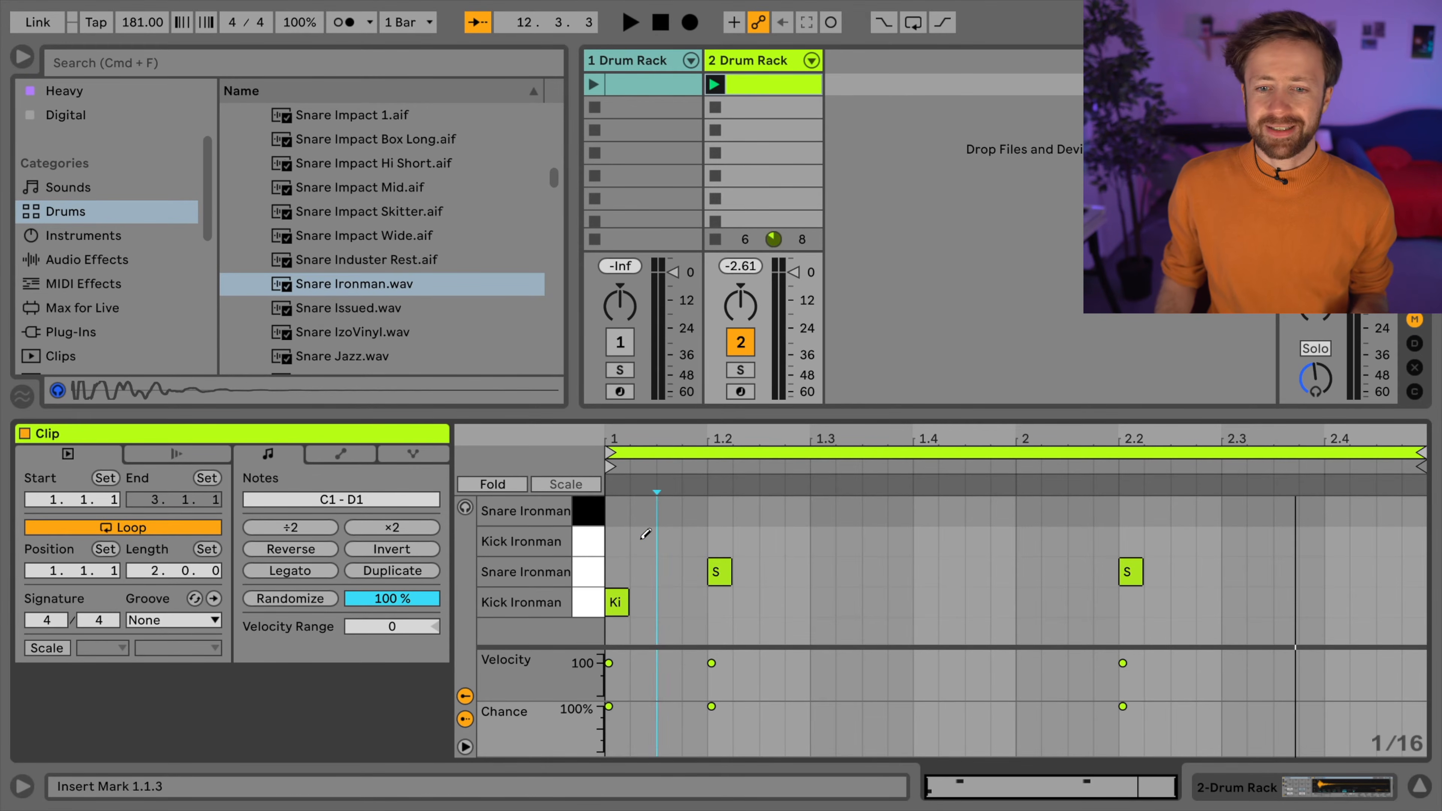
mouse_move(644, 540)
left_mouse_down()
mouse_move(1407, 534)
mouse_move(1244, 511)
mouse_move(654, 501)
left_mouse_up()
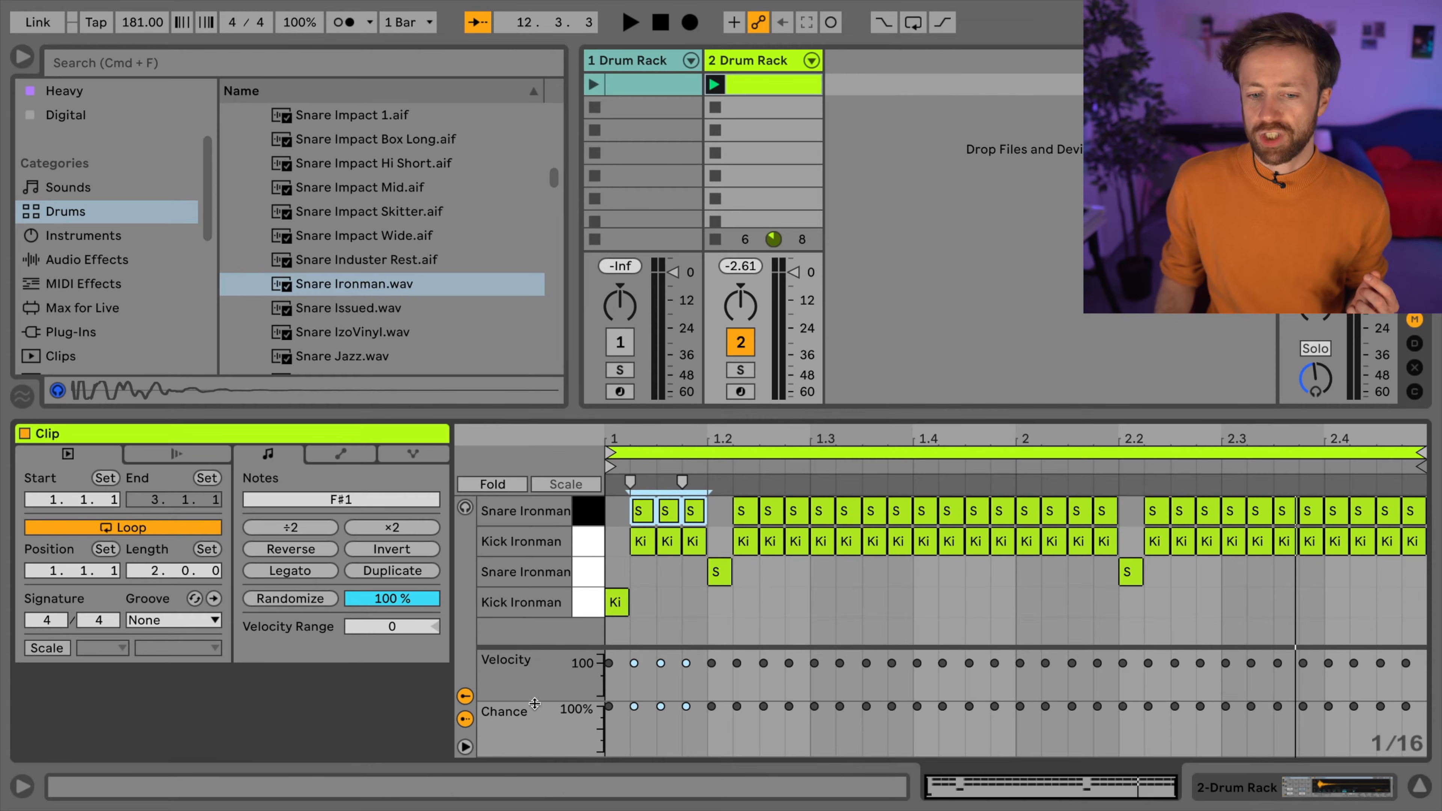
Set the chance of all E1 kick and F#1 snare ghost notes to 8% and play the clip.
key("b")
left_click(622, 511)
left_click_drag(622, 511, 1432, 548)
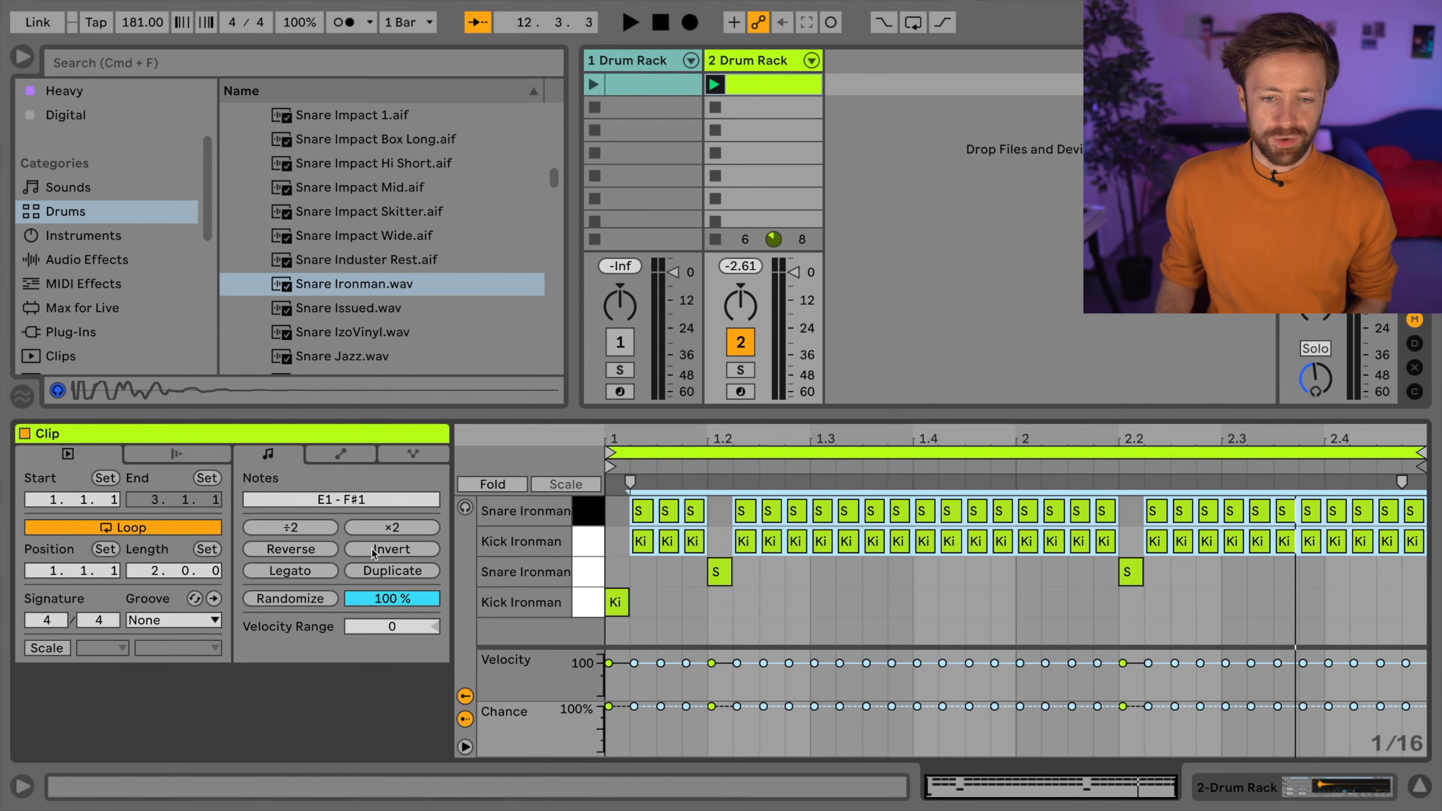
left_click_drag(635, 707, 634, 747)
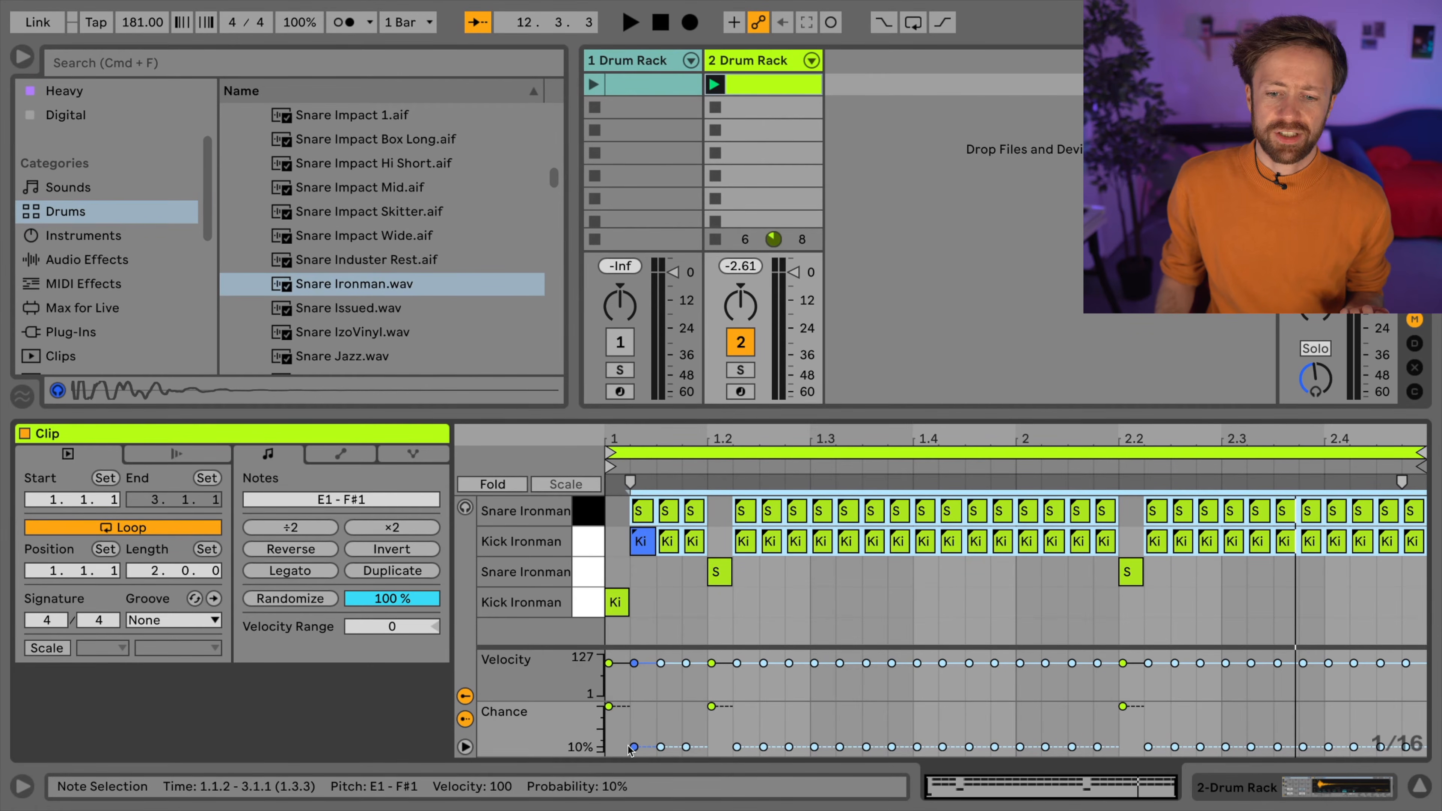
left_click_drag(737, 747, 737, 749)
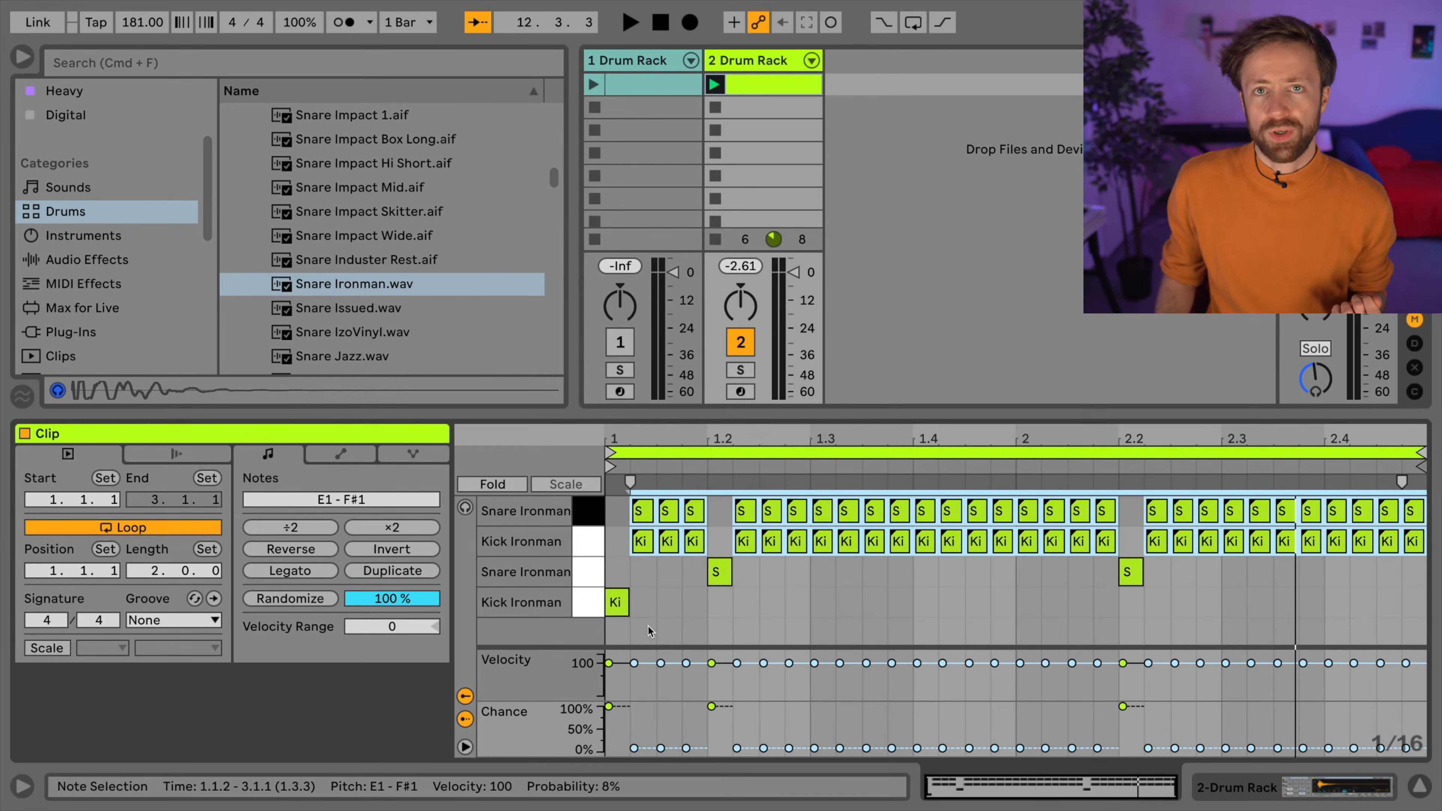
left_click(789, 629)
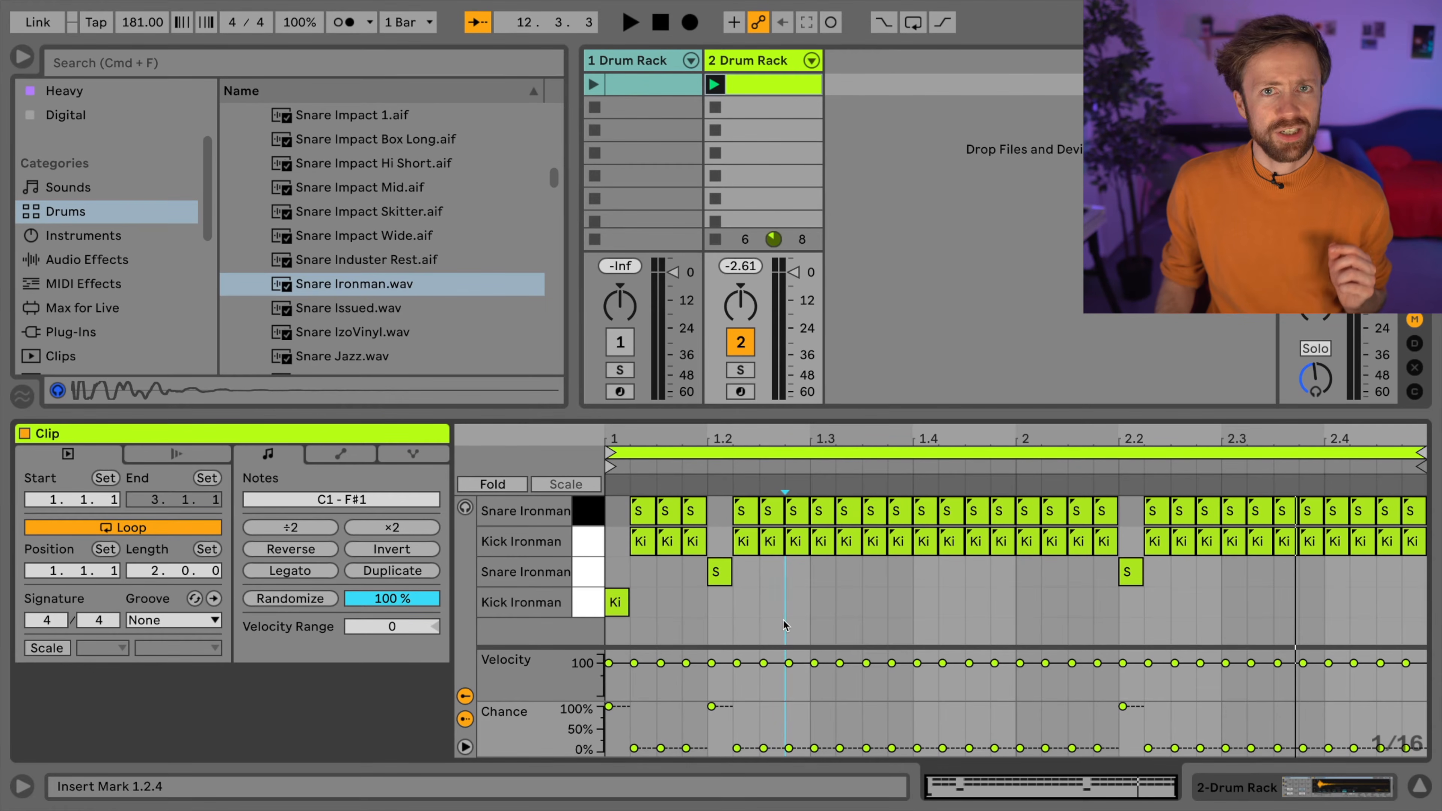
key("space")
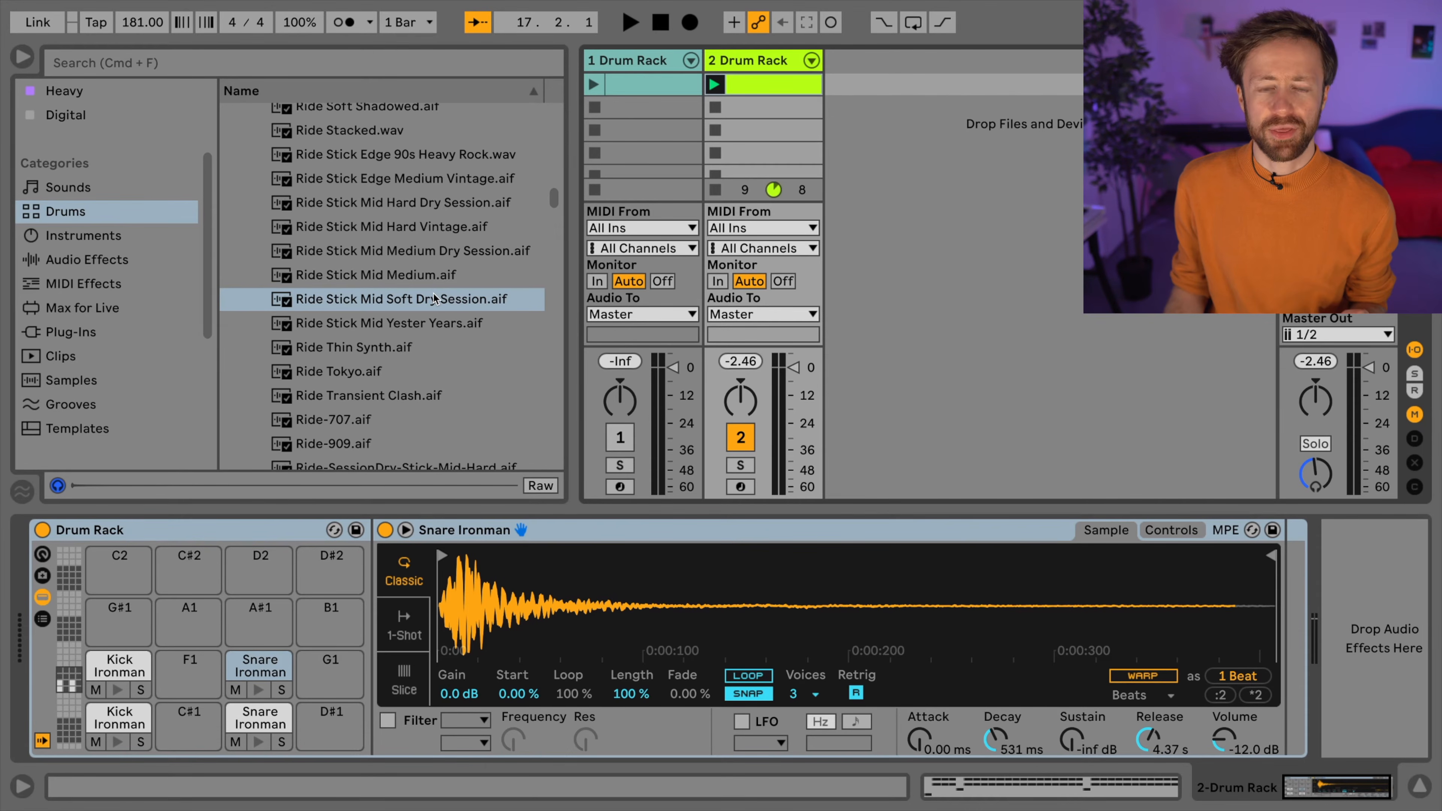
Place Ride Stick Mid Soft Dry Session.aif on pad G#1 and draw a ride hit on every beat of the two-bar clip.
left_click(339, 302)
left_click_drag(219, 500, 120, 620)
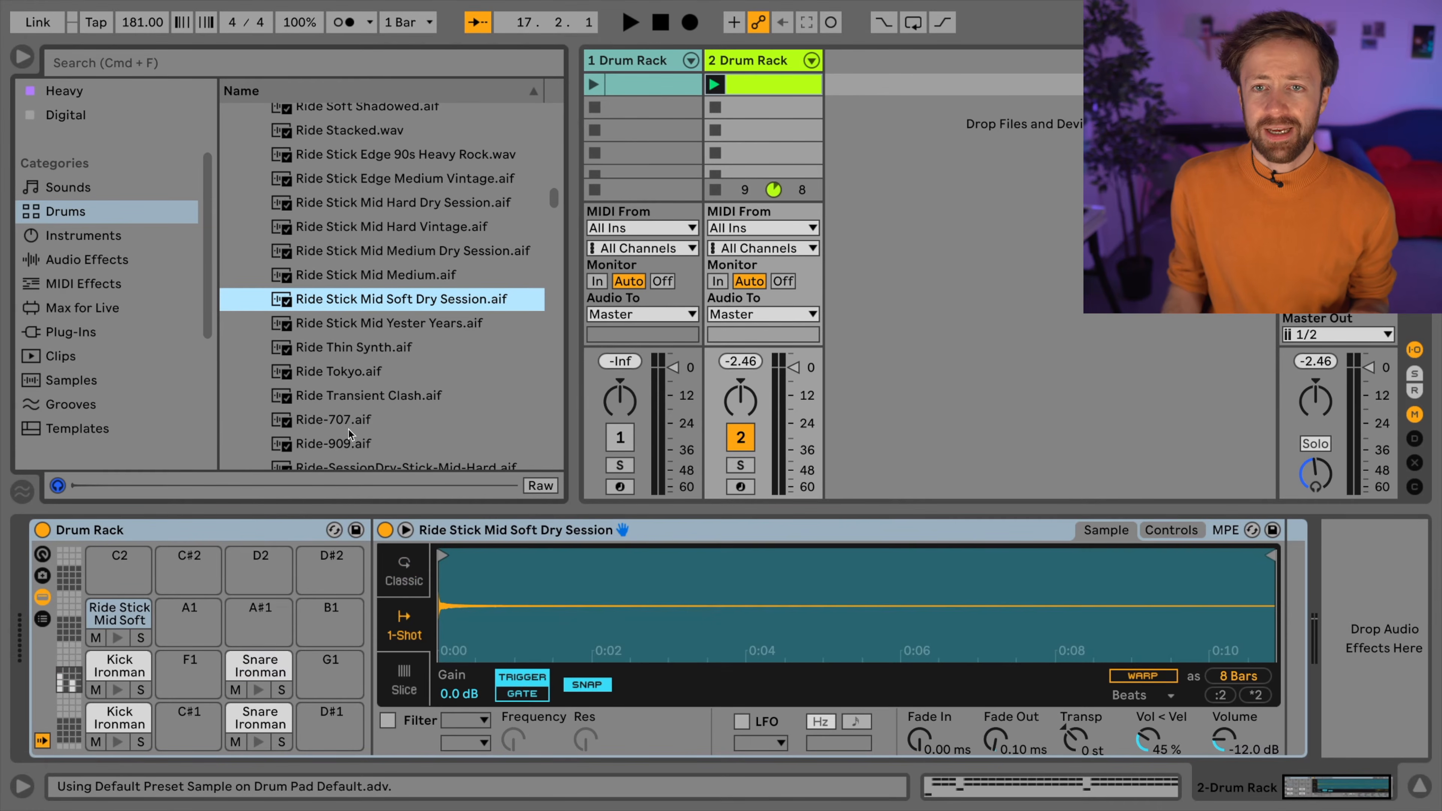
double_click(758, 87)
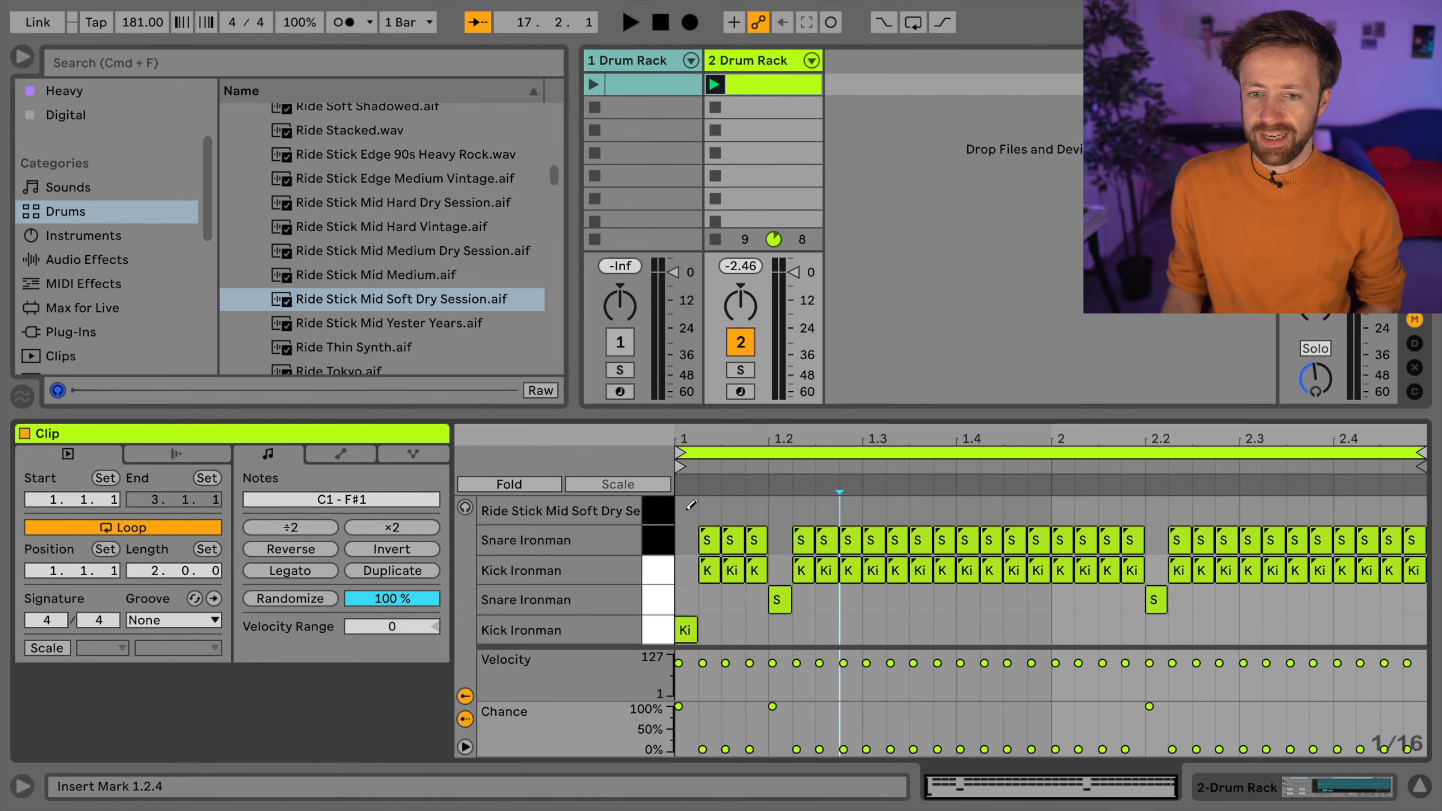
left_click(685, 510)
left_click(787, 511)
left_click(873, 510)
left_click(967, 510)
left_click(1060, 510)
left_click(1156, 510)
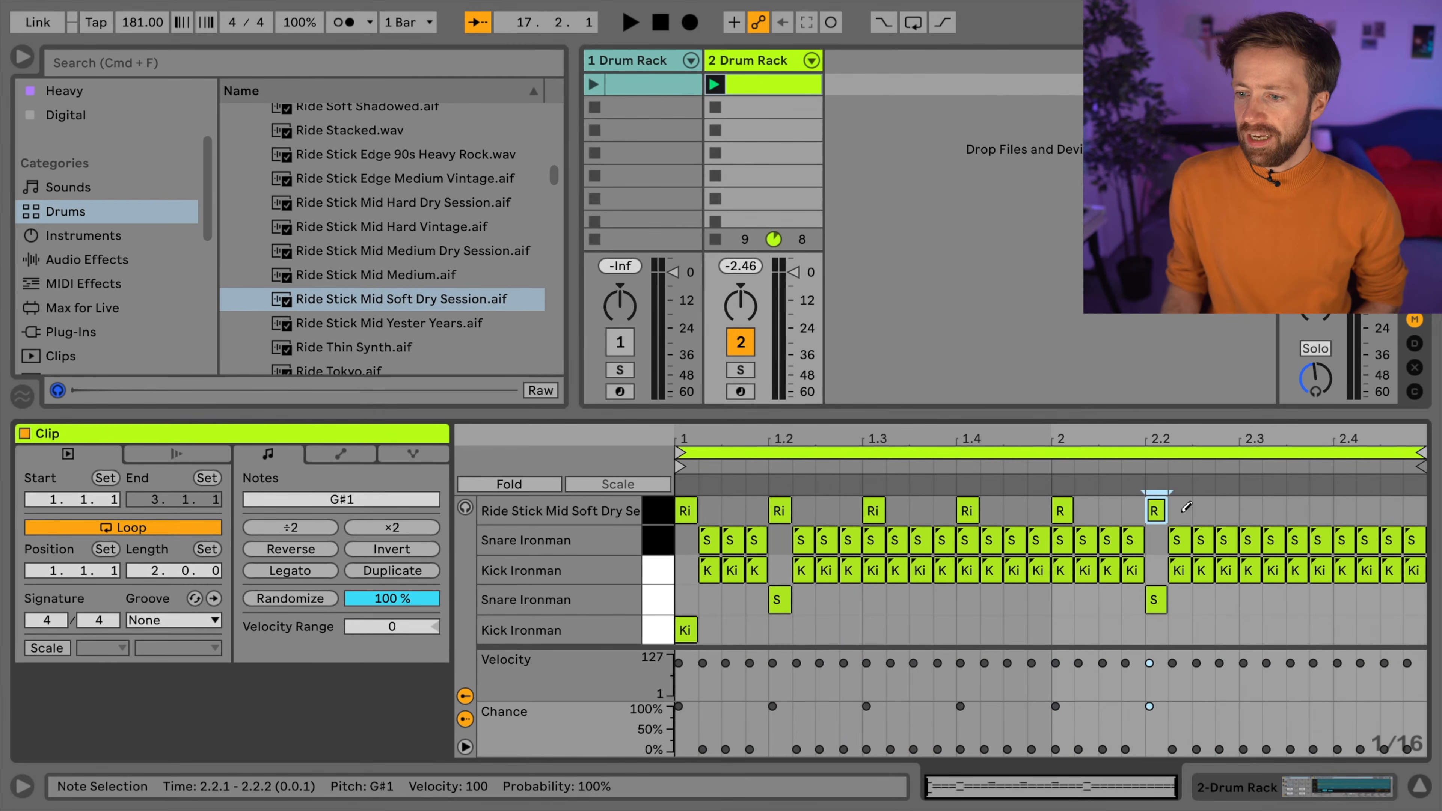
left_click(1249, 510)
left_click(1343, 510)
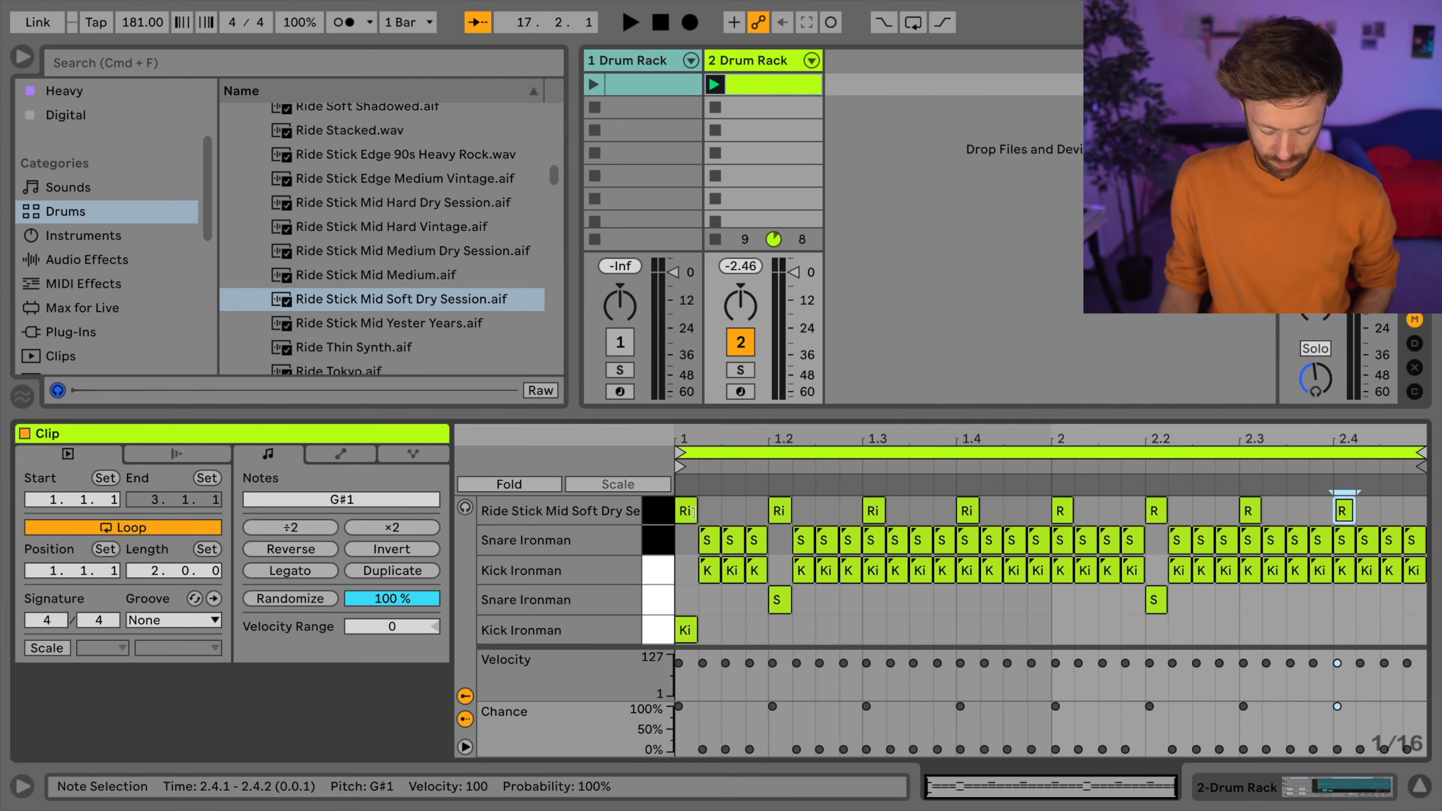
Add two soft ride hits on 1.1.3 and 1.1.4 at velocity 19.
left_click(597, 485)
left_click(734, 509)
left_click_drag(732, 509, 732, 531)
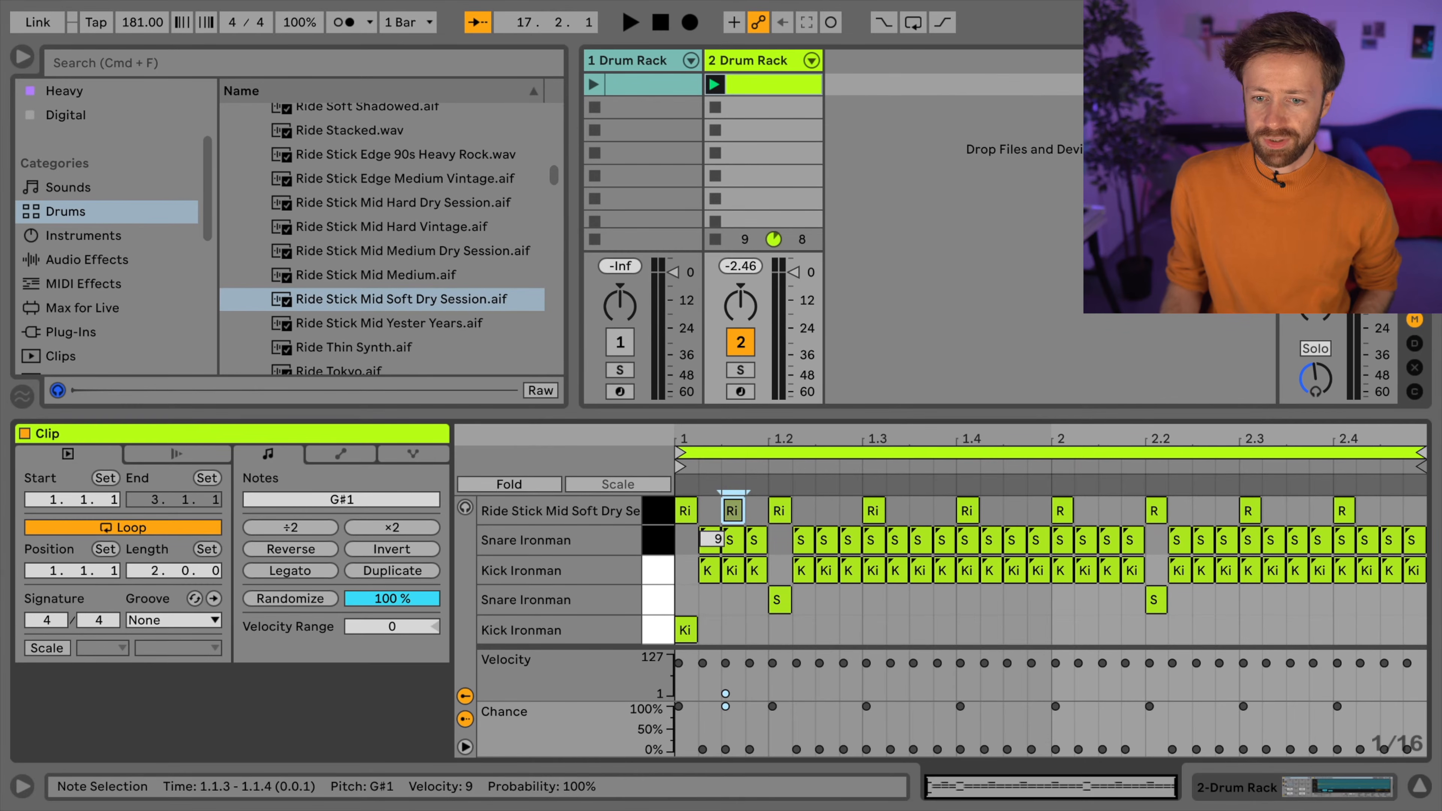
key("super+d")
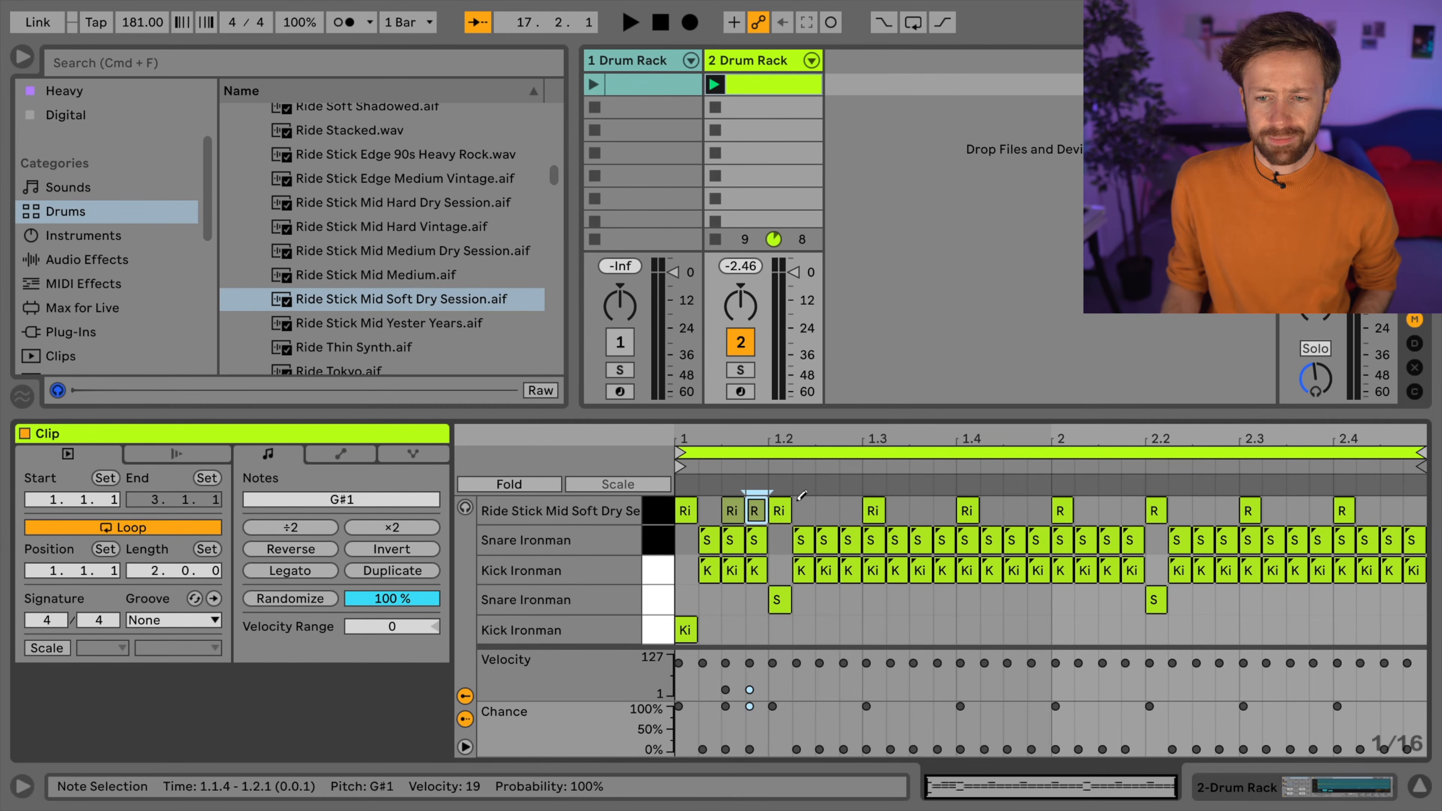
Draw matching soft ride hits on the third and fourth sixteenths of every remaining beat and audition the pattern.
left_click(837, 509)
left_click(852, 507)
left_click(920, 510)
left_click(943, 509)
left_click(1014, 510)
left_click(1038, 510)
left_click(1107, 507)
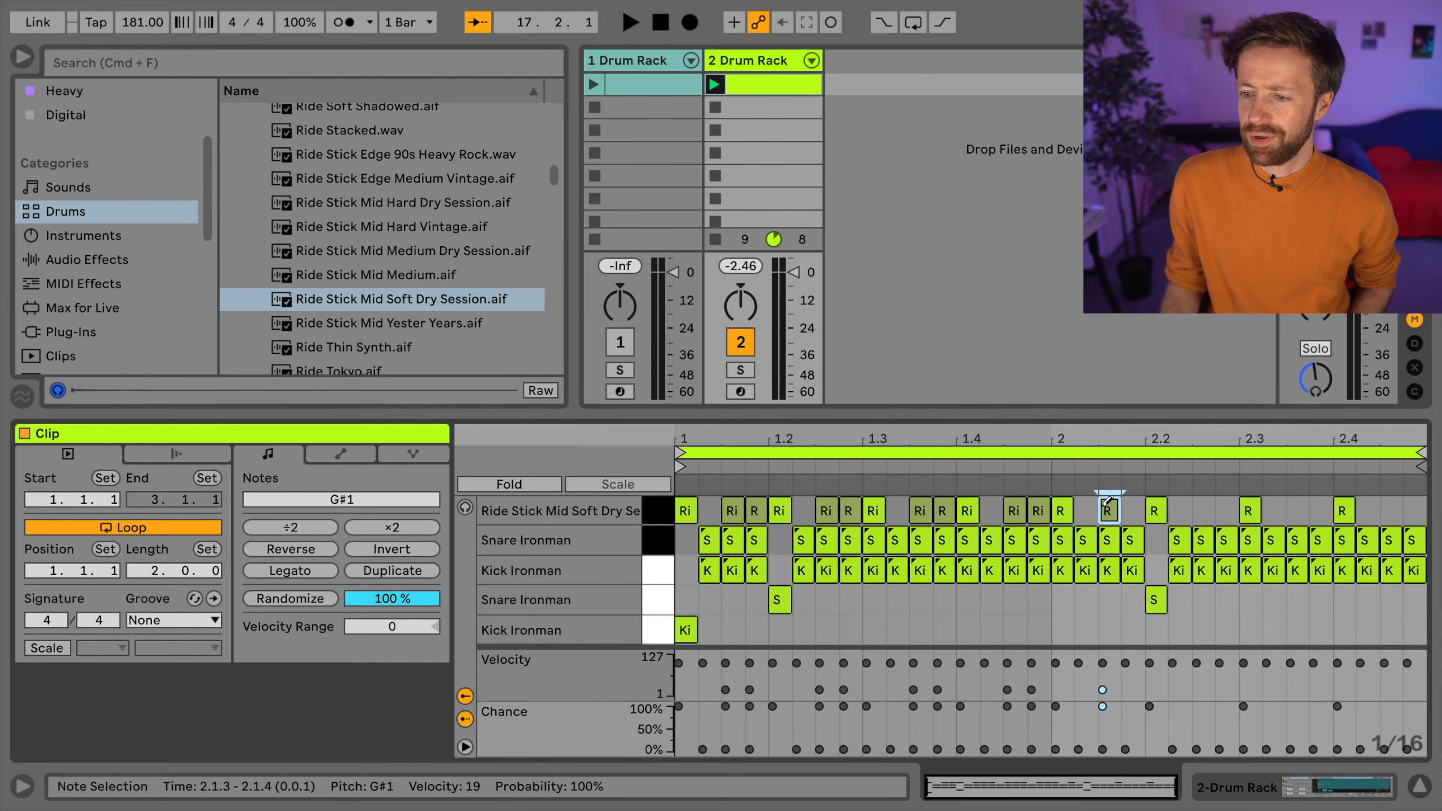
left_click(1132, 510)
left_click(1202, 509)
left_click(1226, 510)
left_click(1296, 510)
left_click(1319, 510)
left_click(1389, 510)
left_click(1413, 510)
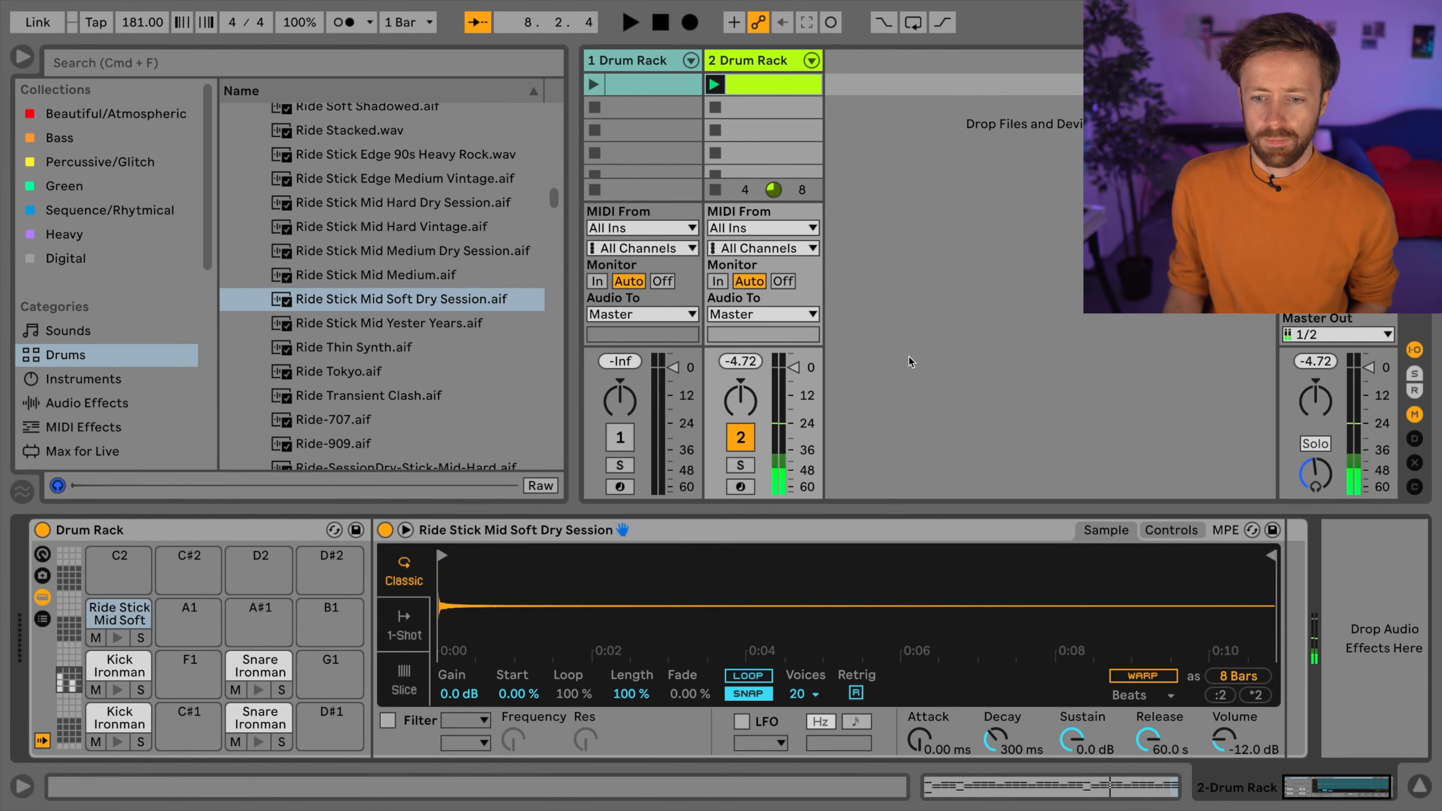
key("space")
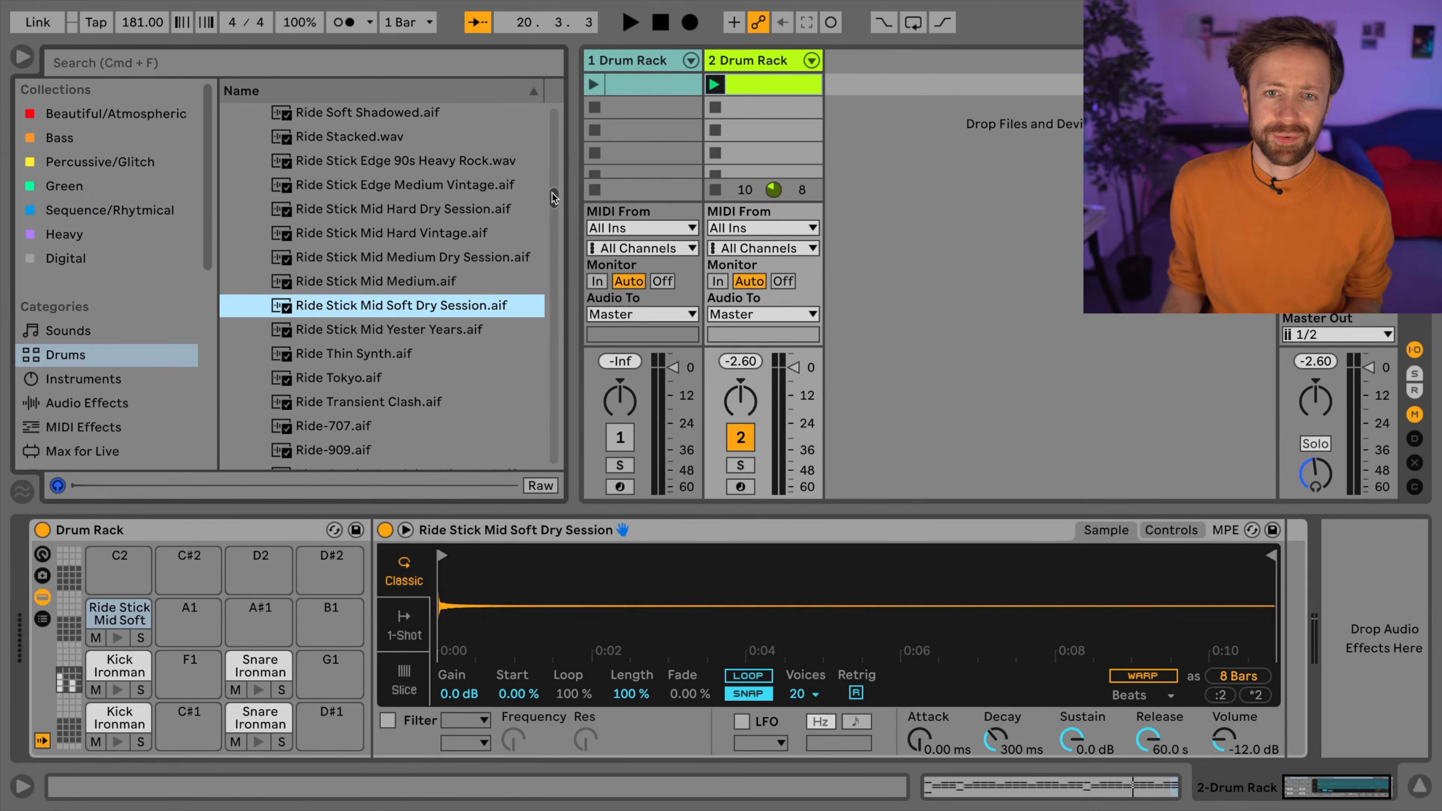
Place Snare Jazz.wav on the A#1 pad of the second track's Drum Rack.
scroll(511, 227, "up", 10)
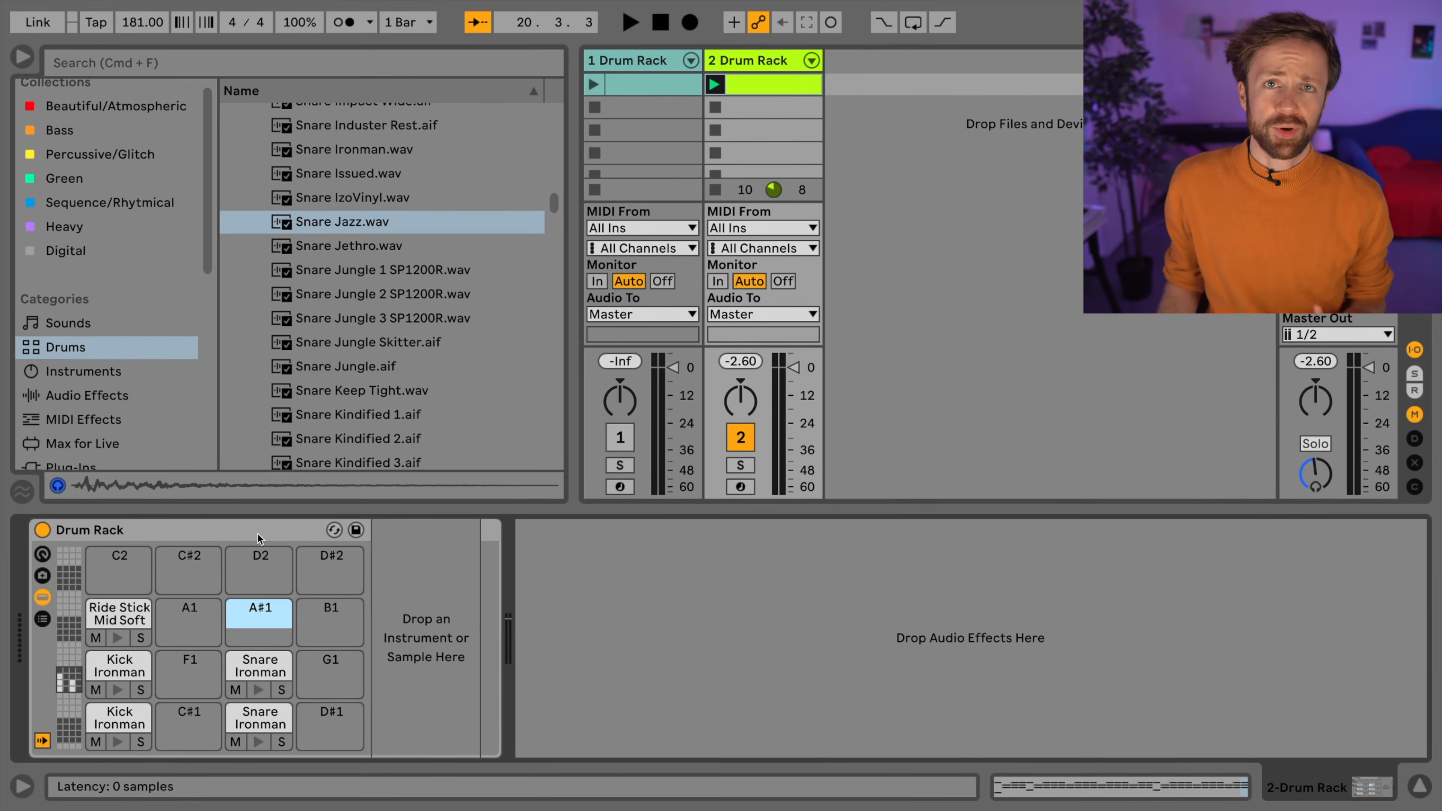
left_click_drag(335, 227, 250, 614)
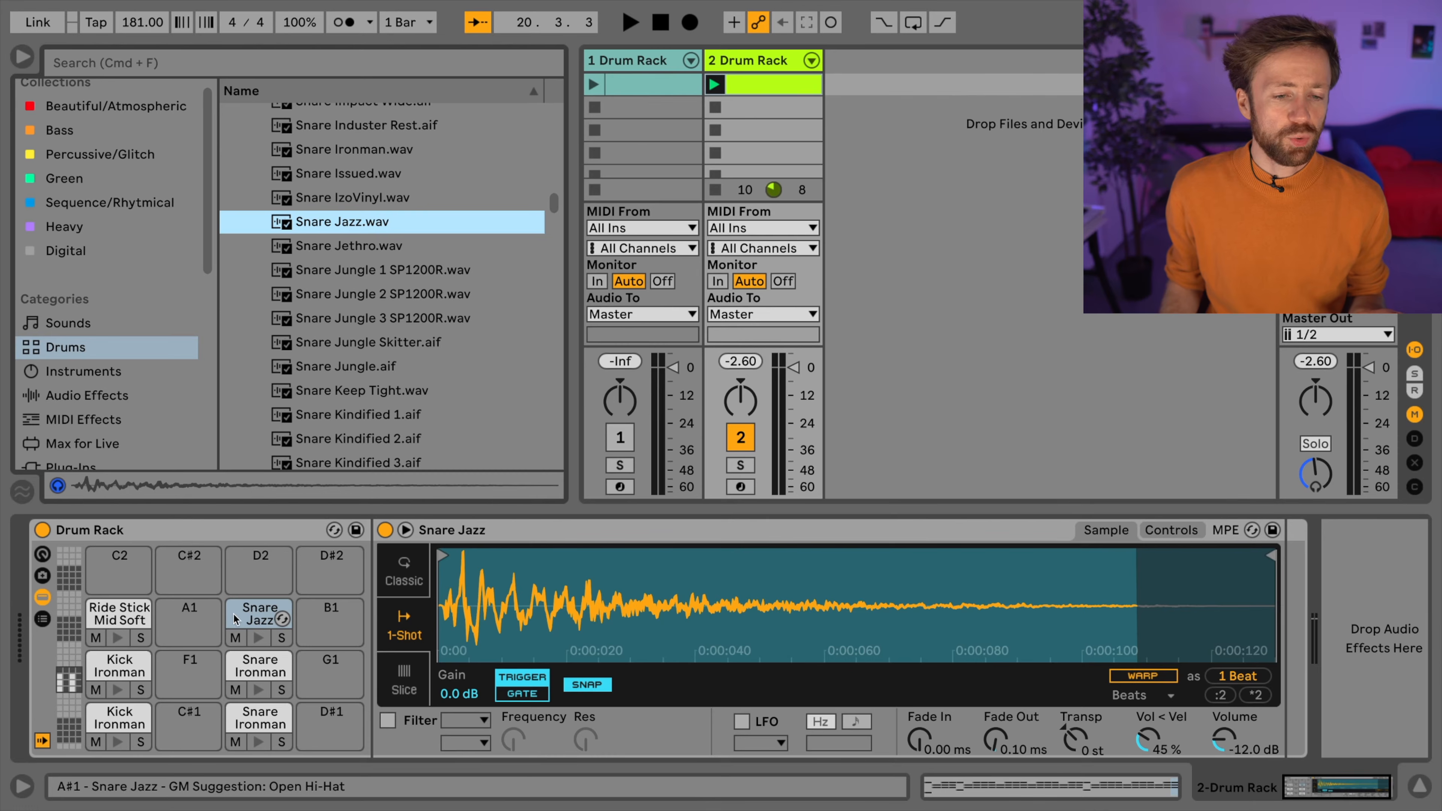
left_click(247, 615)
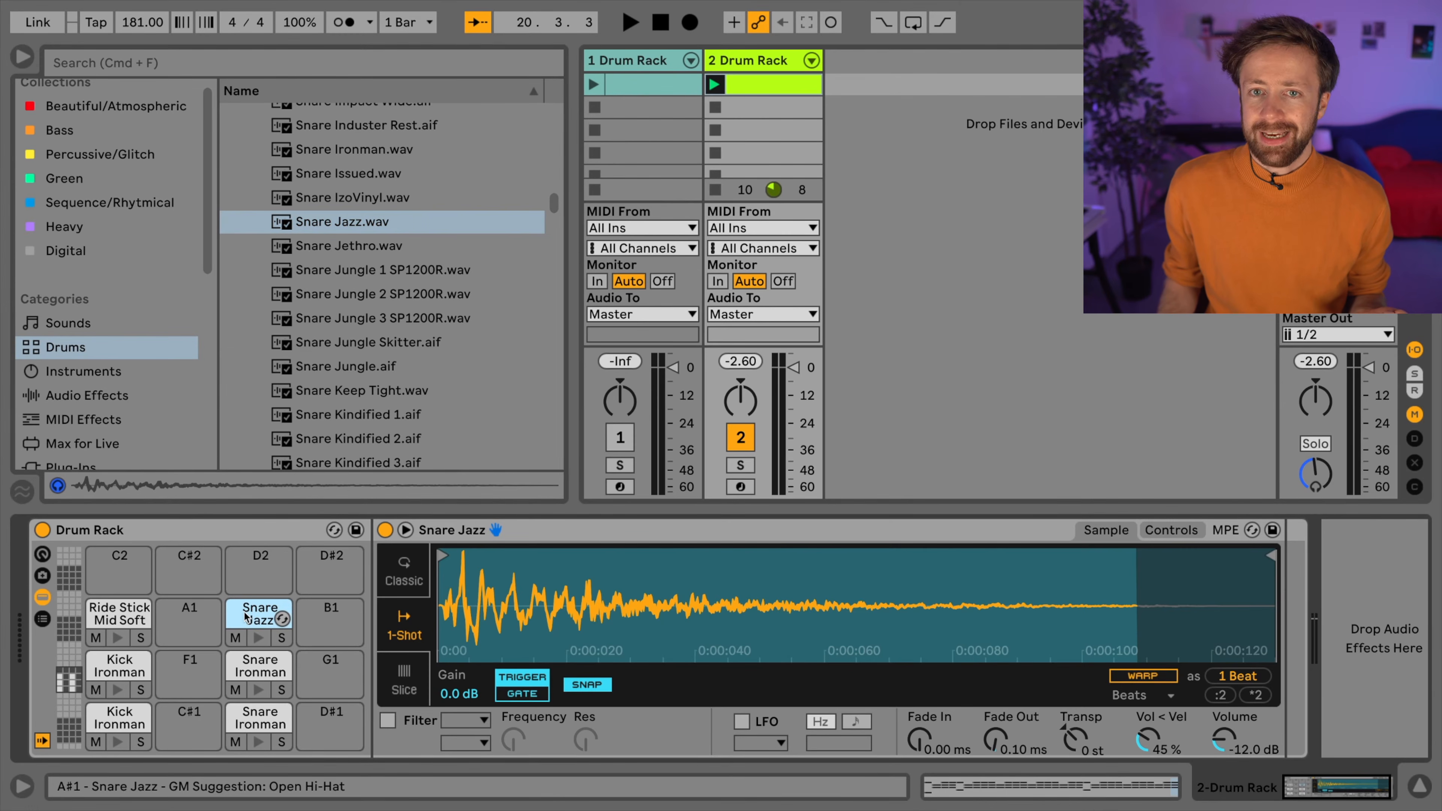
Inspect the Velocity device on the first track's Snare Jazz pad and browse the Velocity presets among the MIDI effects.
left_click(640, 65)
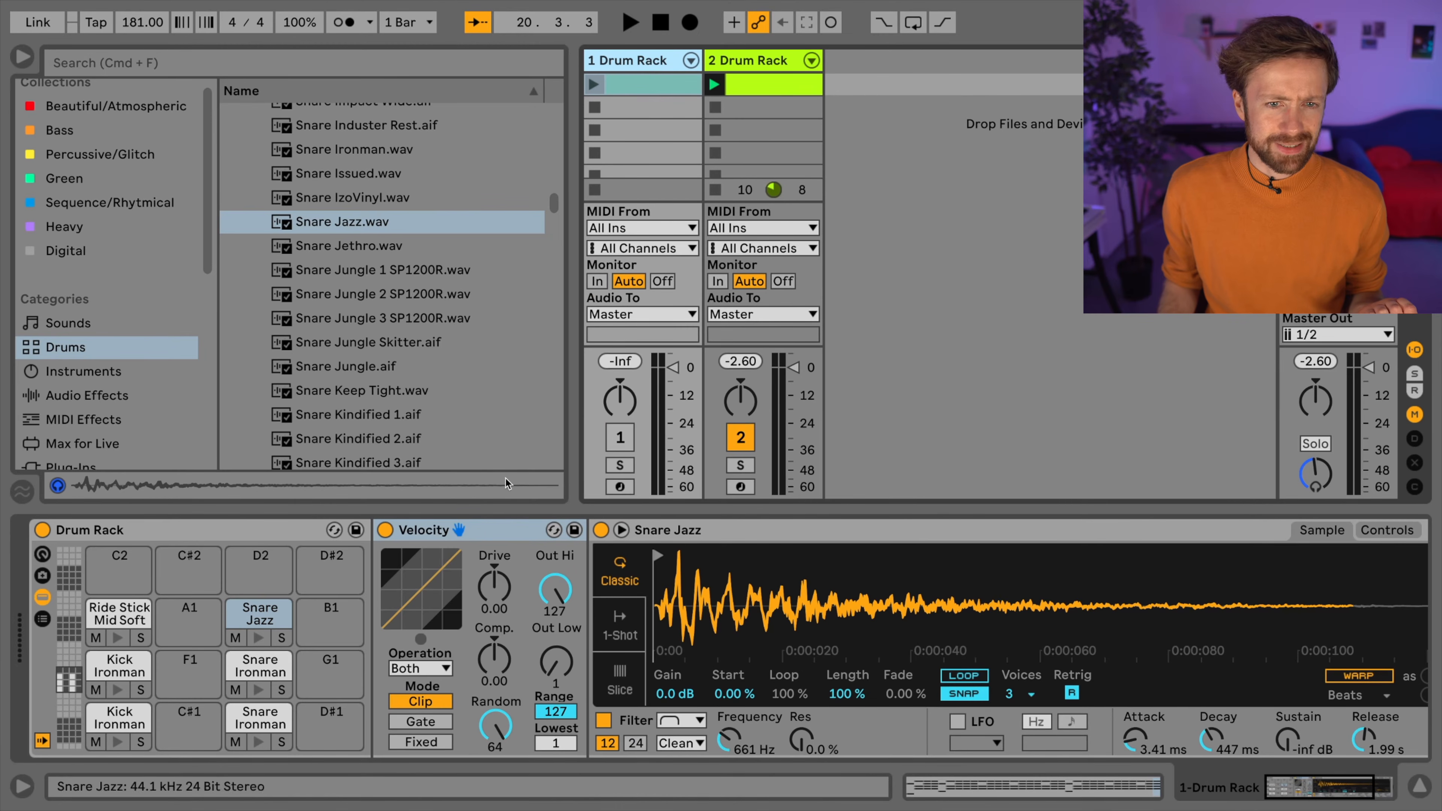
left_click(486, 534)
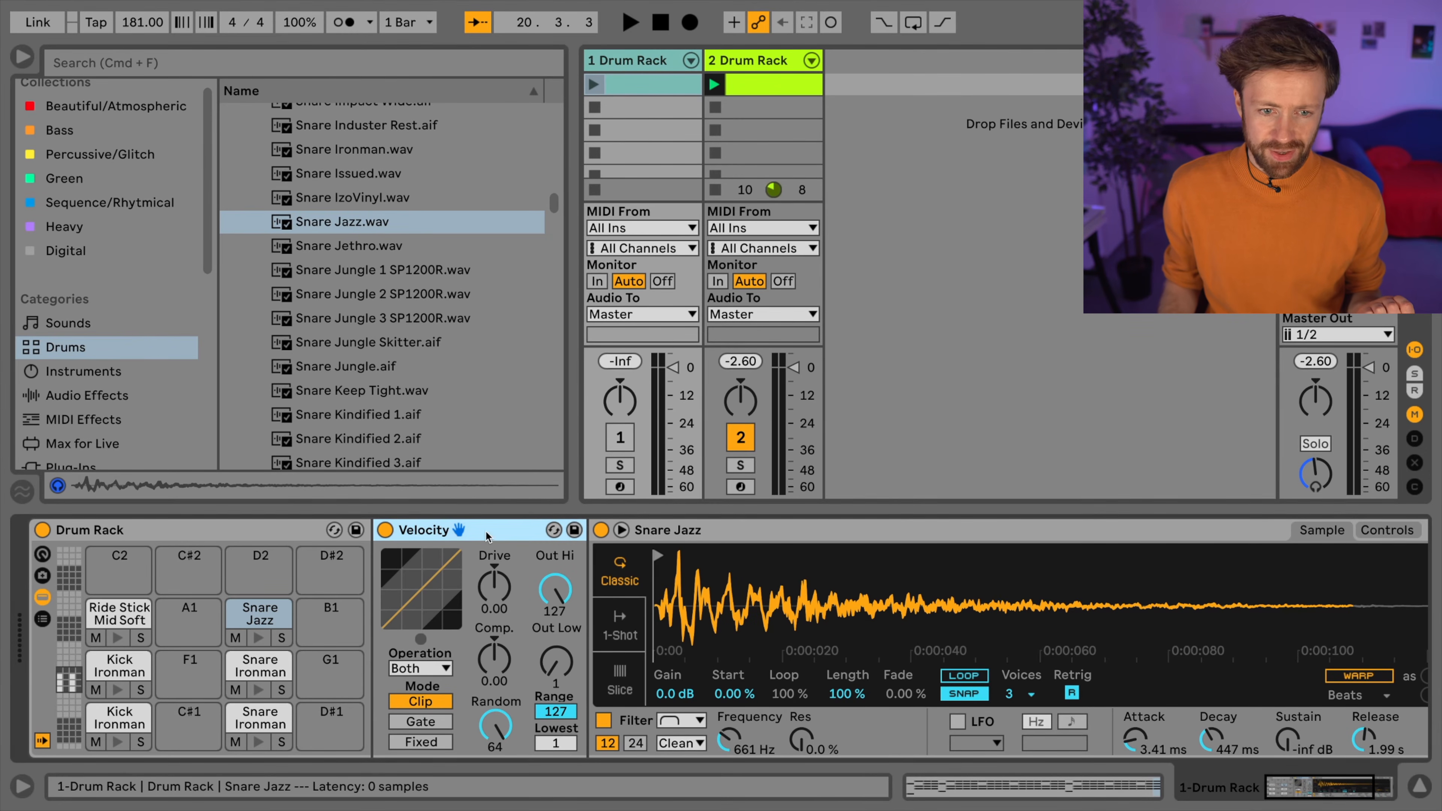
left_click(105, 421)
scroll(290, 324, "down", 3)
scroll(290, 323, "up", 2)
scroll(291, 324, "down", 2)
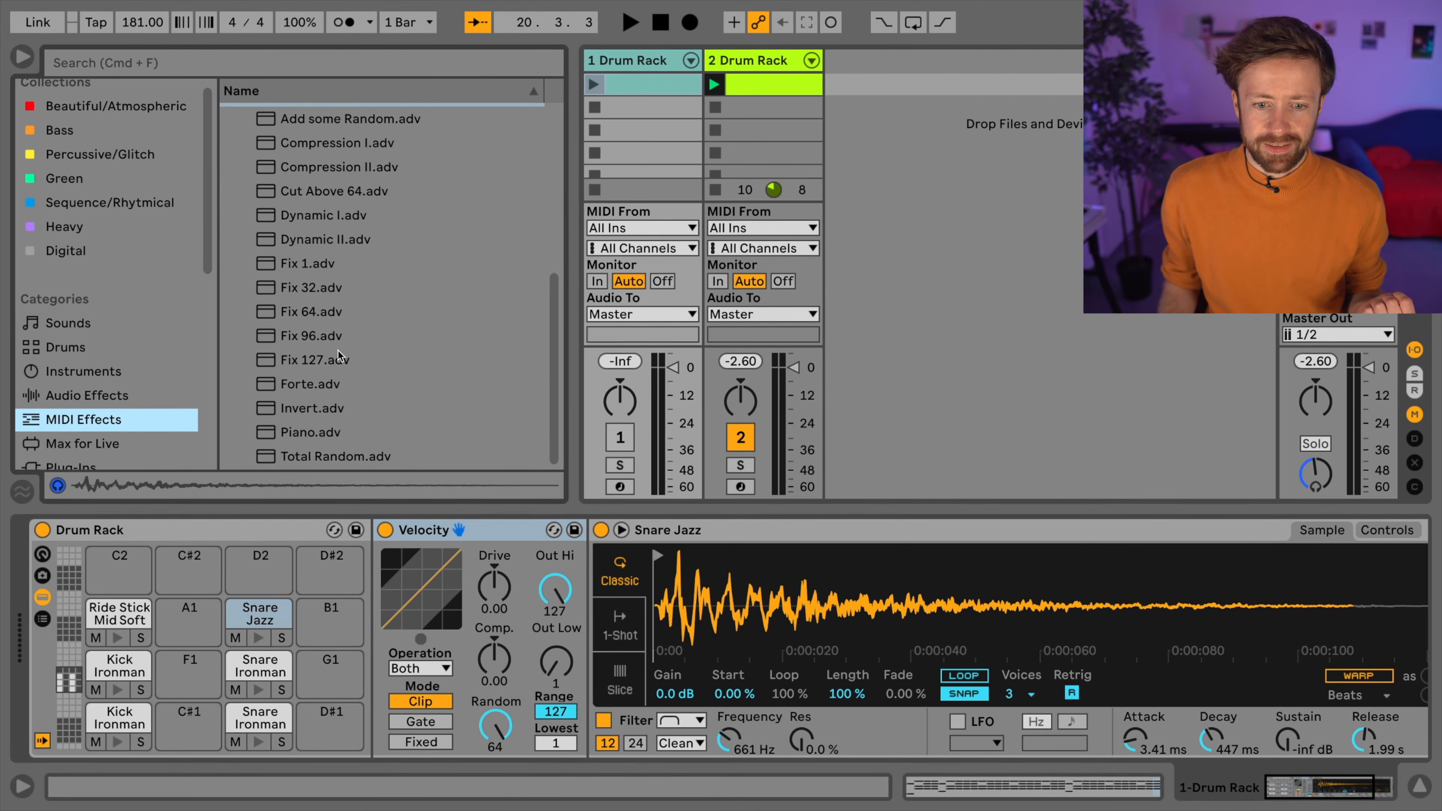
Reset the Velocity device's Random amount, set it to 64, and show the Snare Jazz sampler's filter and modulation settings.
left_click(495, 731)
key("Delete")
left_click_drag(493, 732, 493, 642)
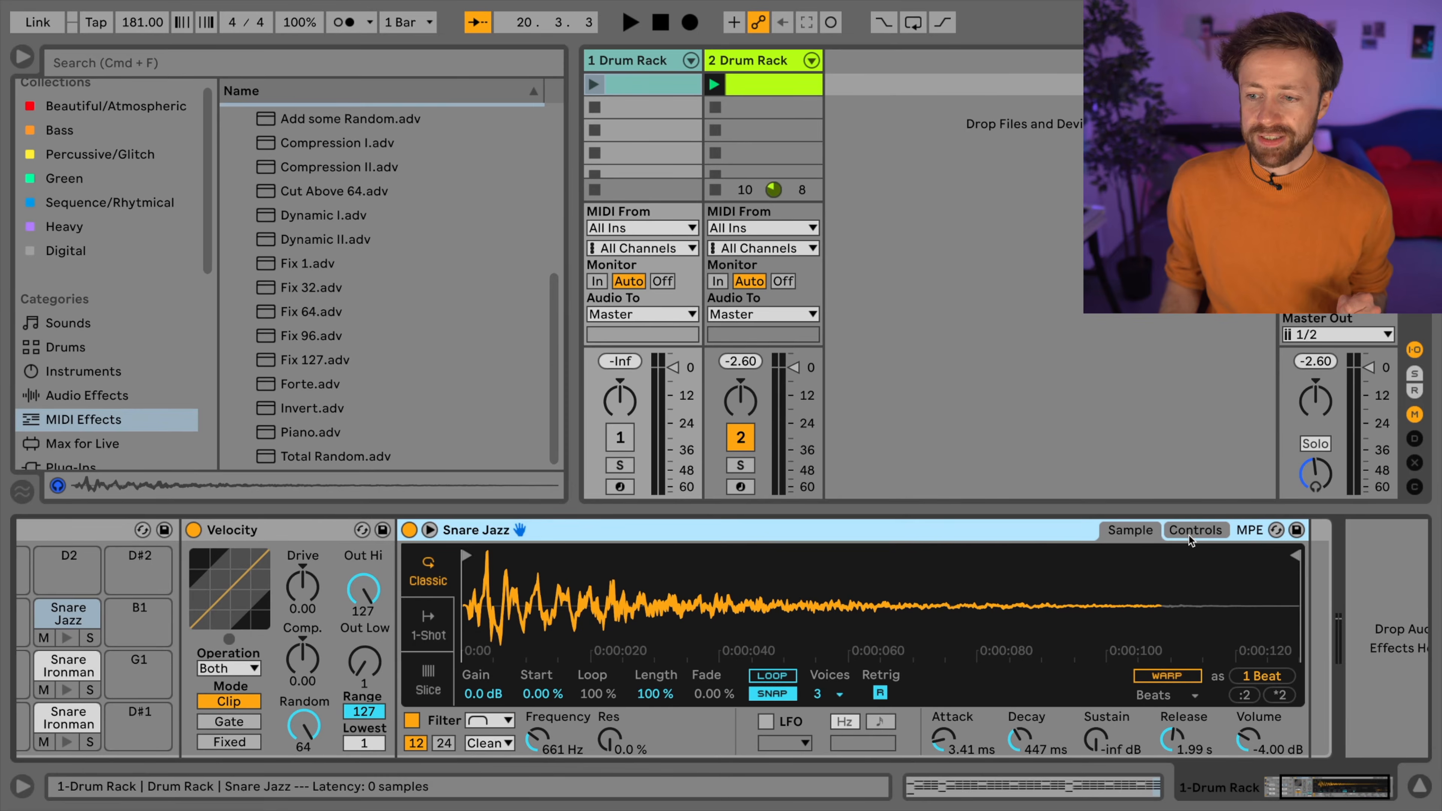
left_click(1191, 533)
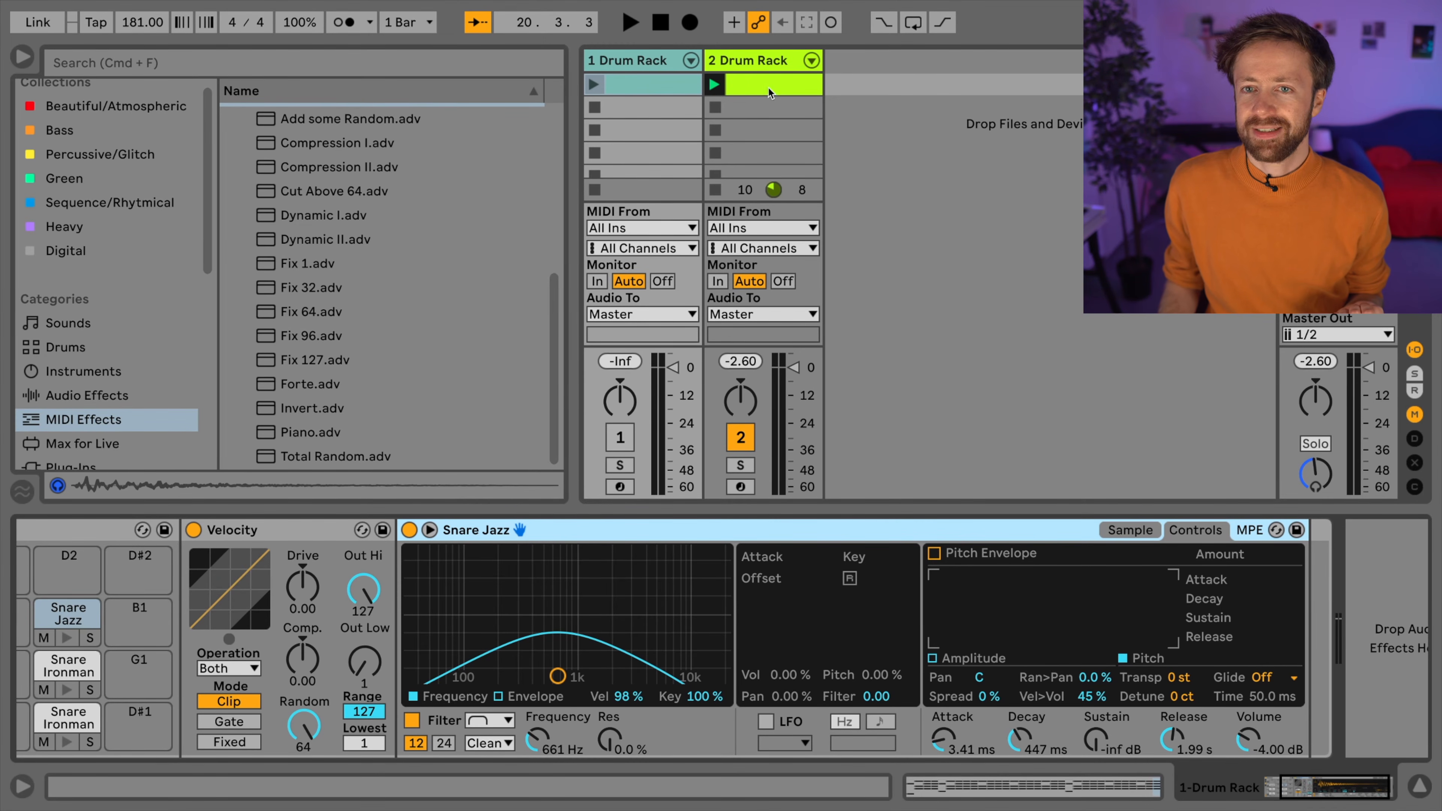
Open the first track's drum clip and unfold its Drum Rack chains in the mixer.
double_click(677, 91)
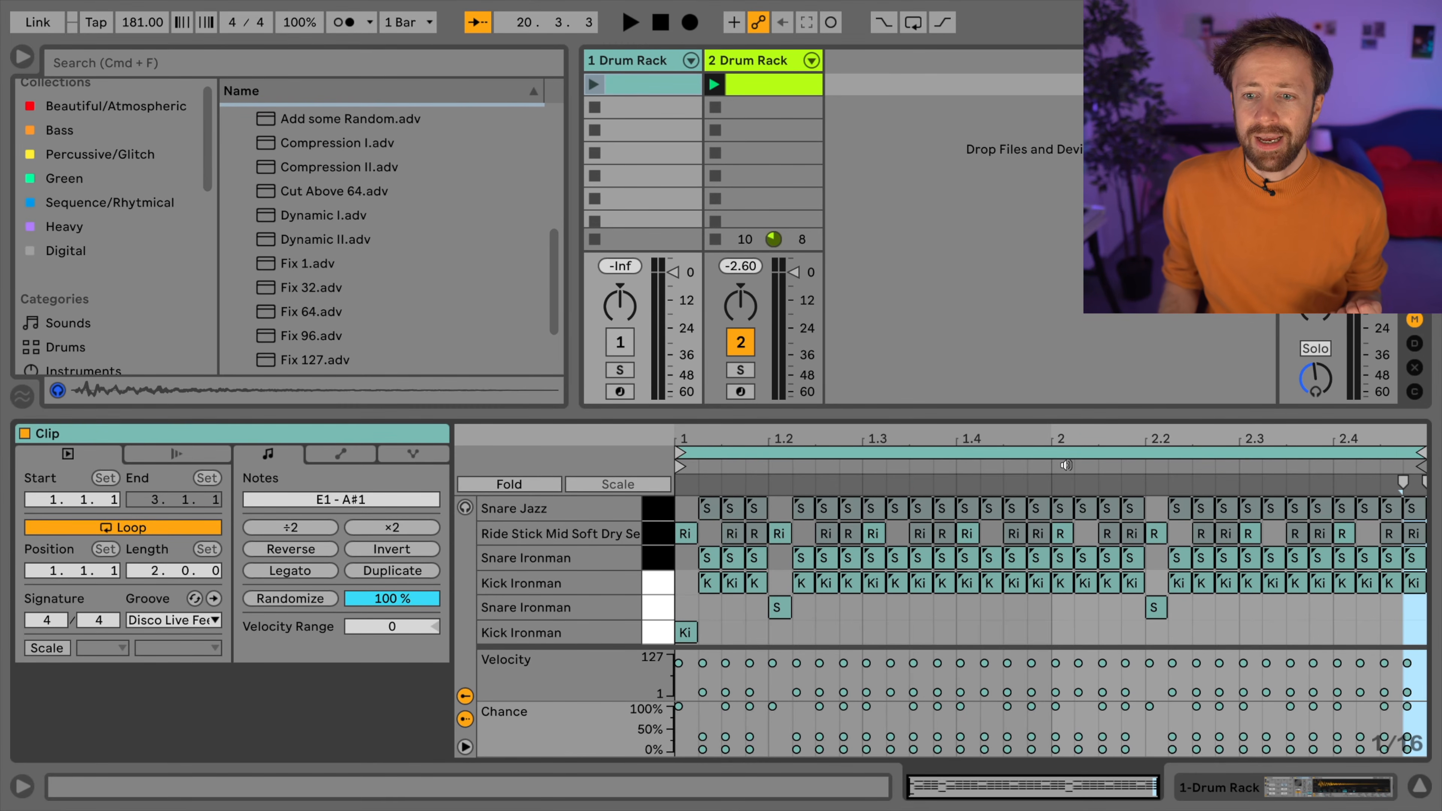
left_click(691, 59)
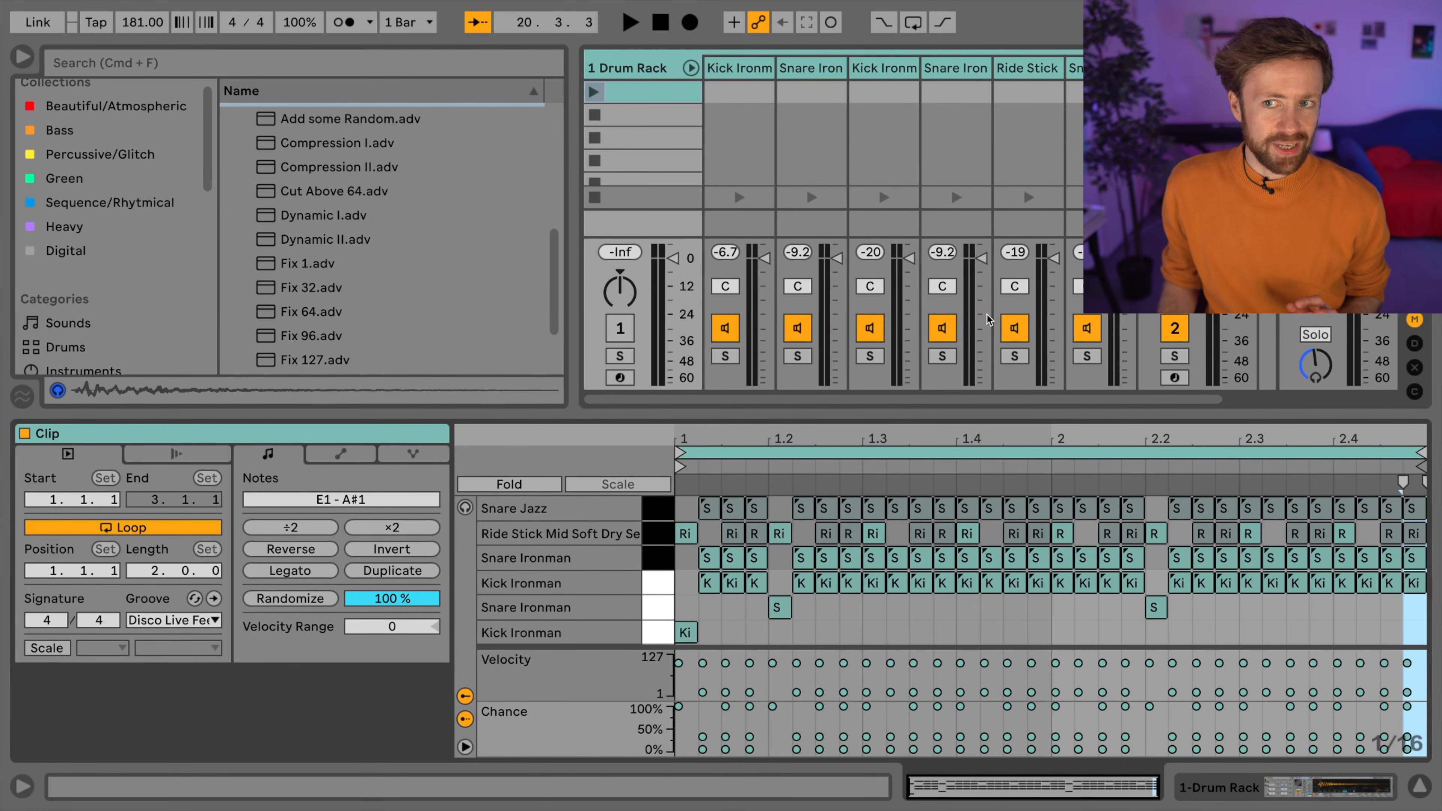
Play the drum clip with the Snare Jazz chain soloed and examine its ghost notes in the first beat.
key("space")
left_click(1087, 356)
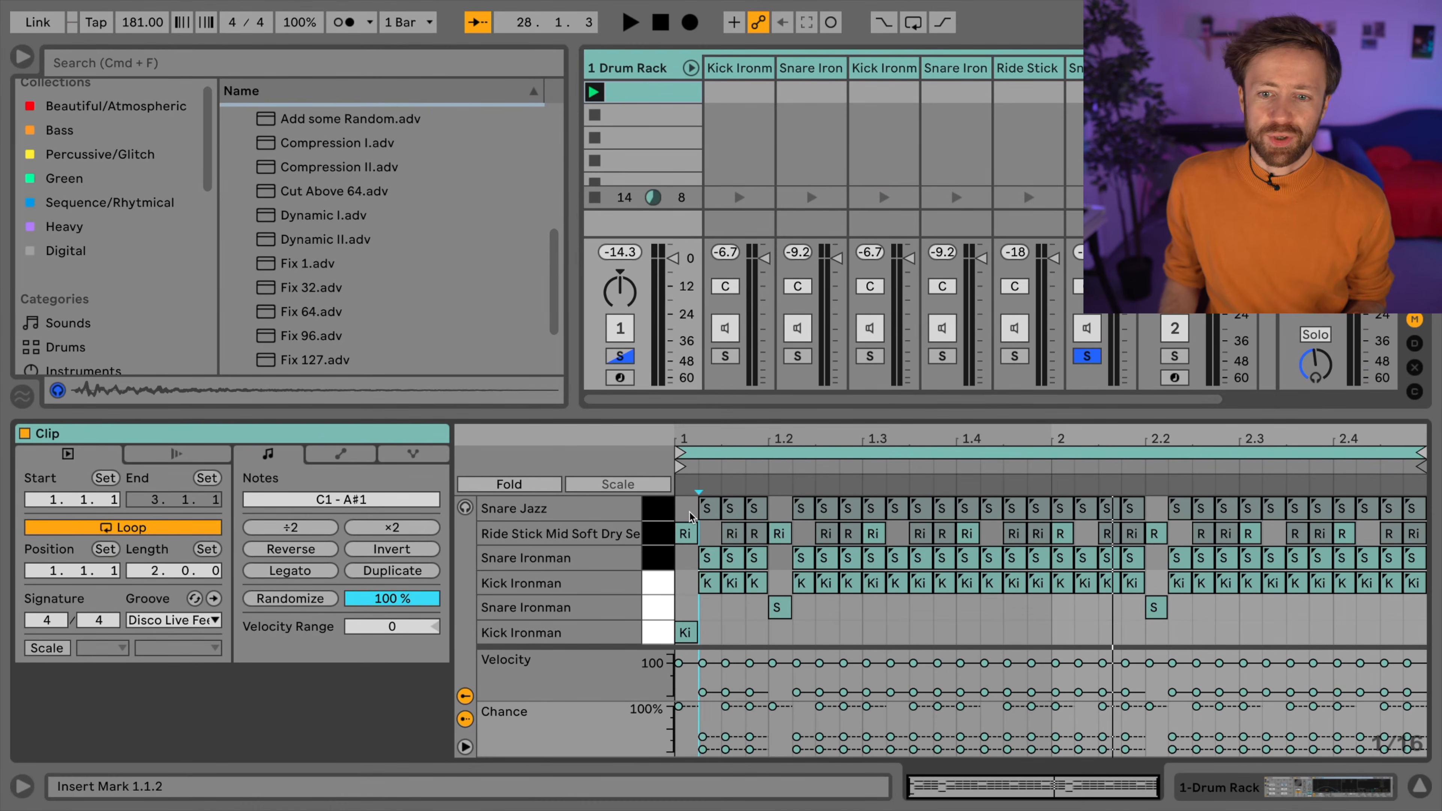
left_click_drag(690, 500, 770, 514)
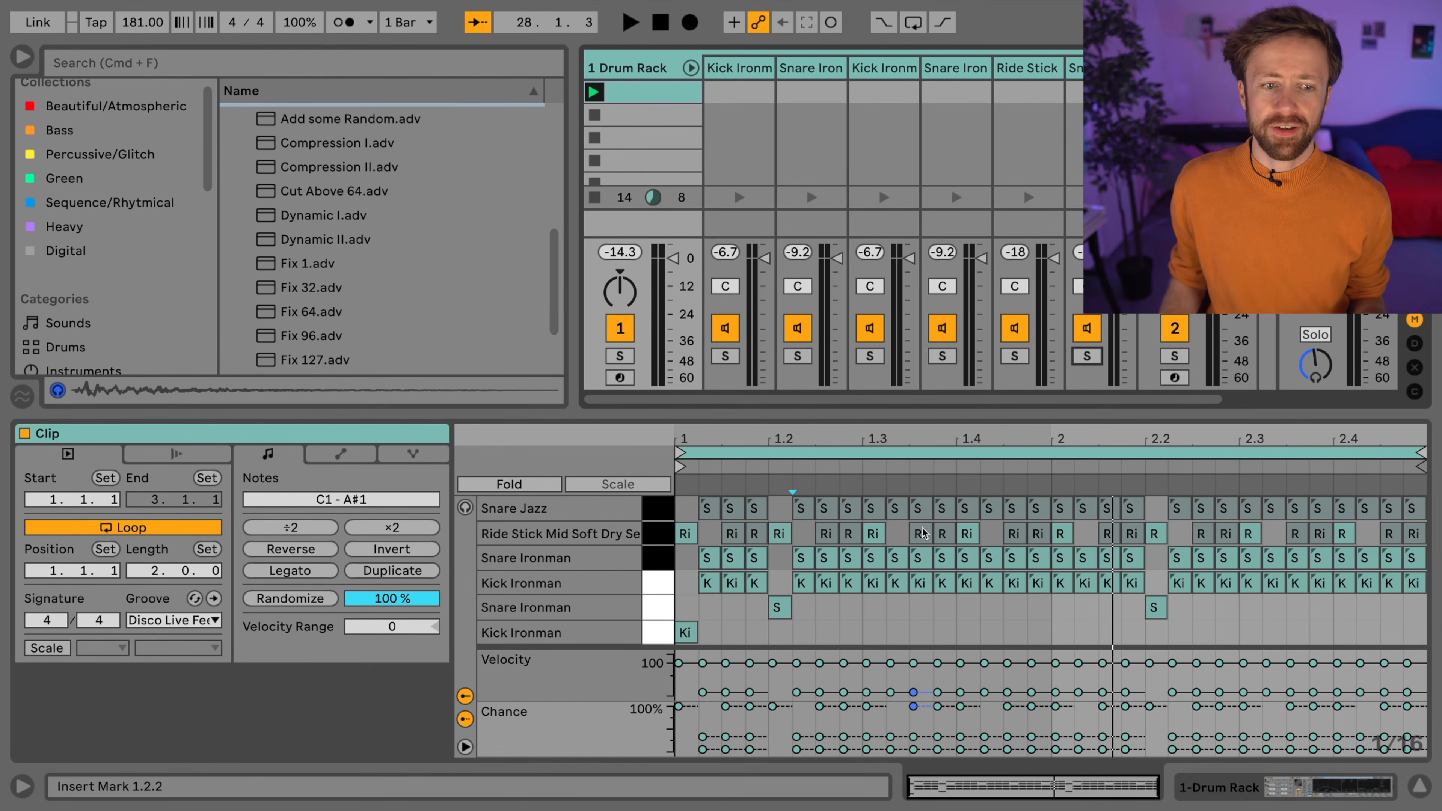
Show the Groove Pool, set the drum clip's groove to Disco Live Feel 16ths and play the clip.
left_click(24, 395)
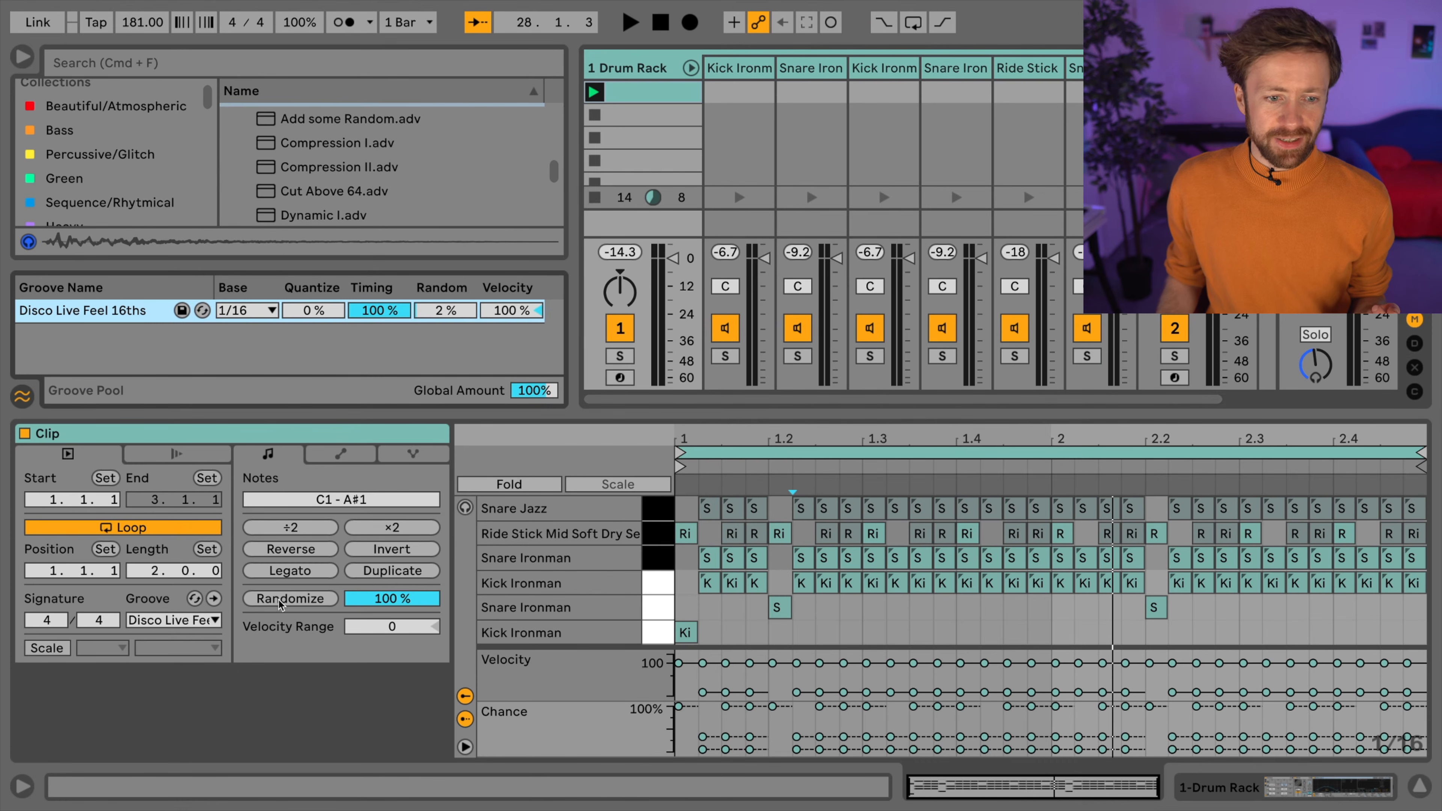
left_click(212, 623)
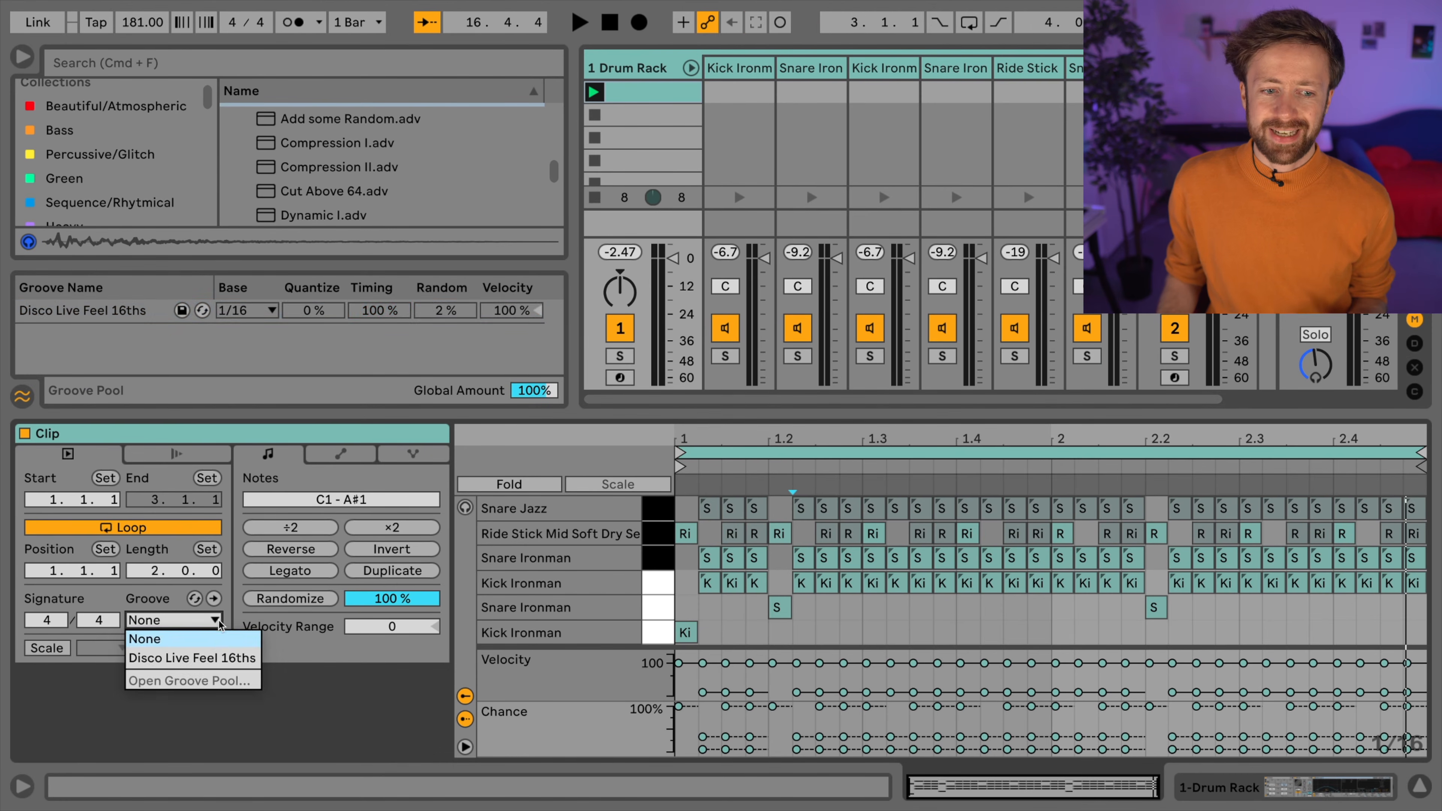
left_click(215, 659)
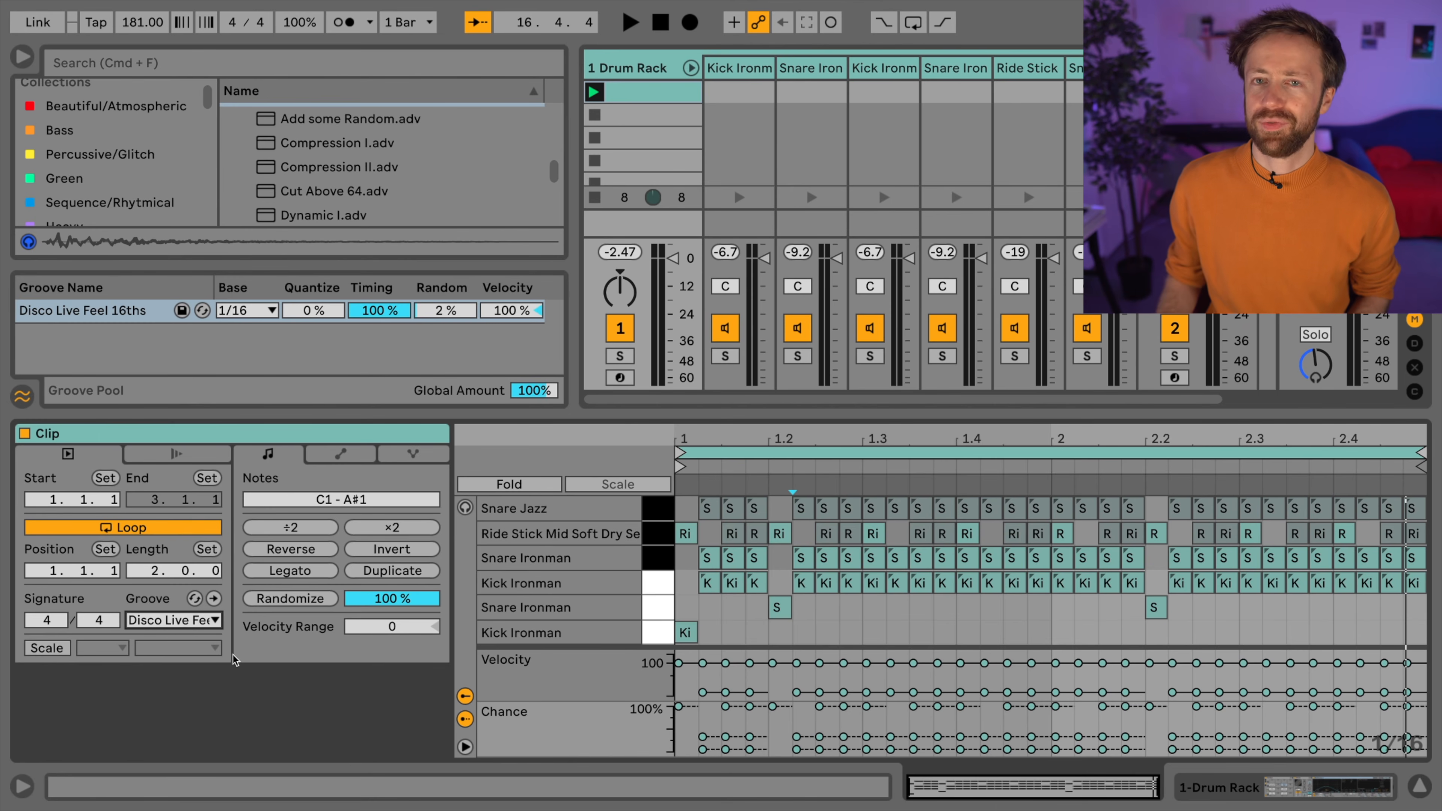
key("space")
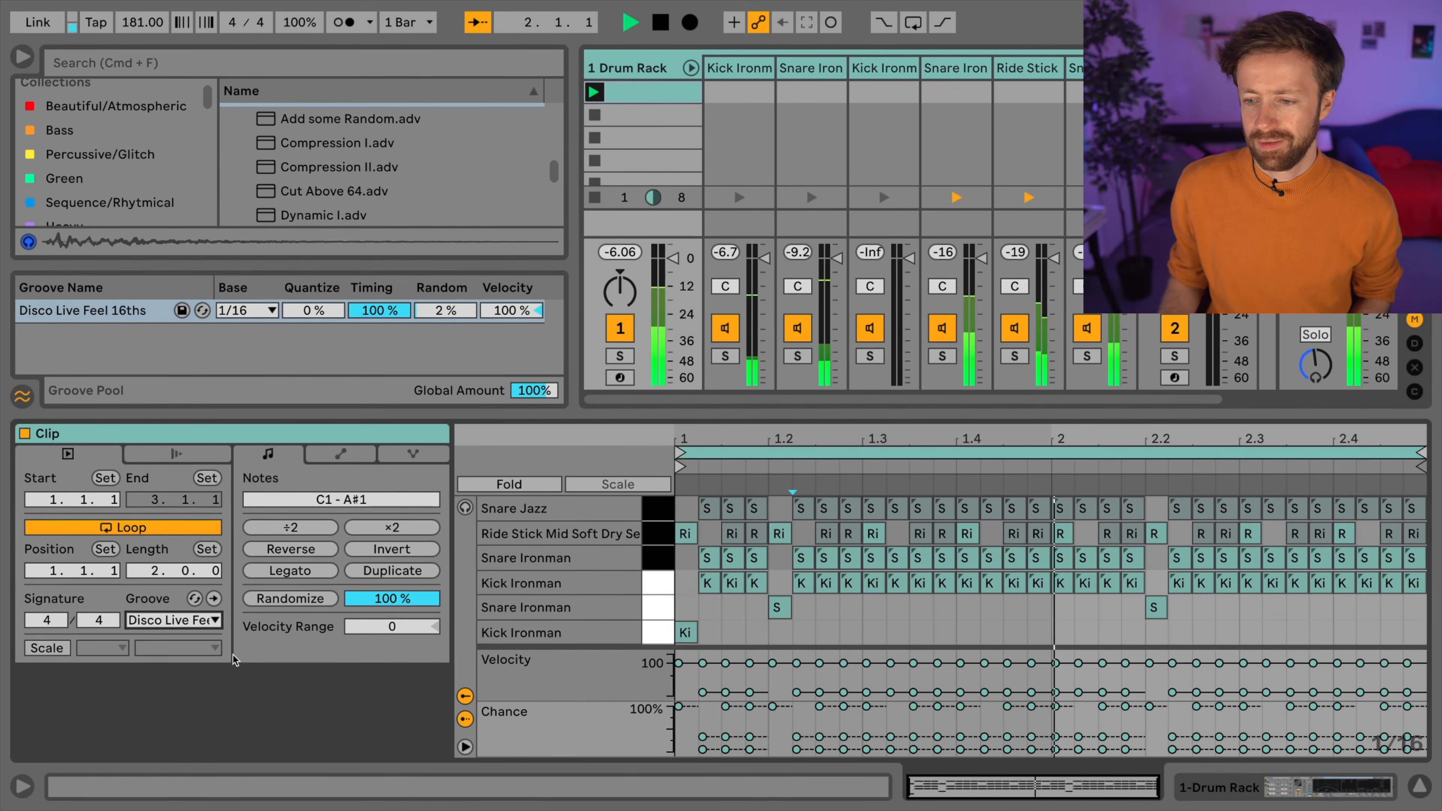